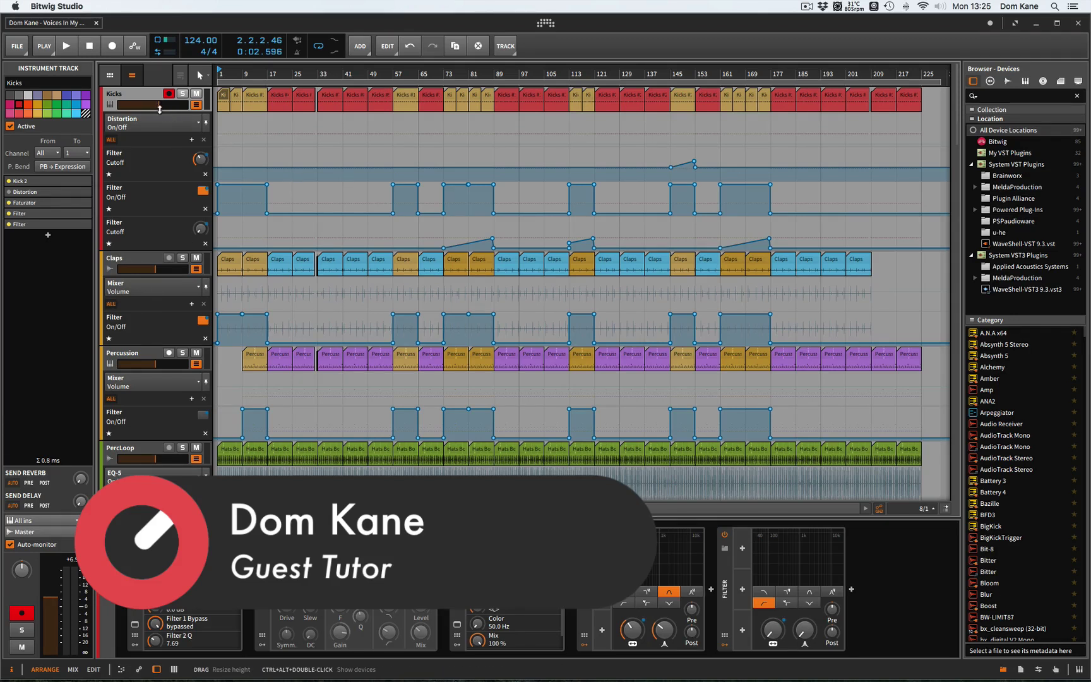
Show the mixer and review all channels from Kicks through the effect sends to Master
key("alt+2")
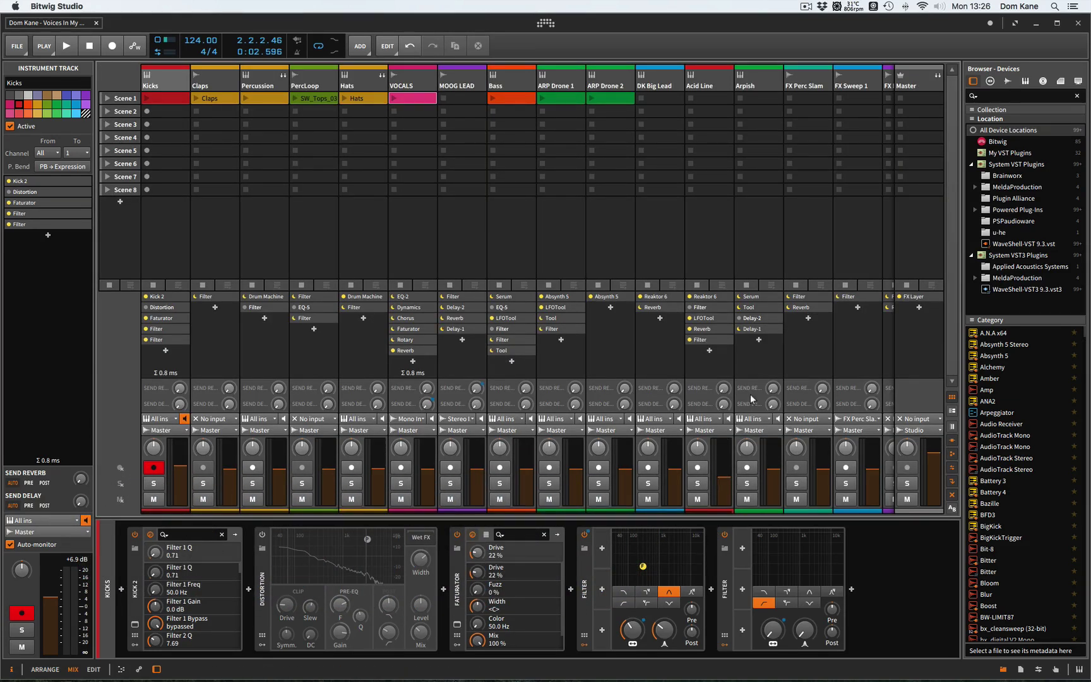
scroll(755, 356, "right", 5)
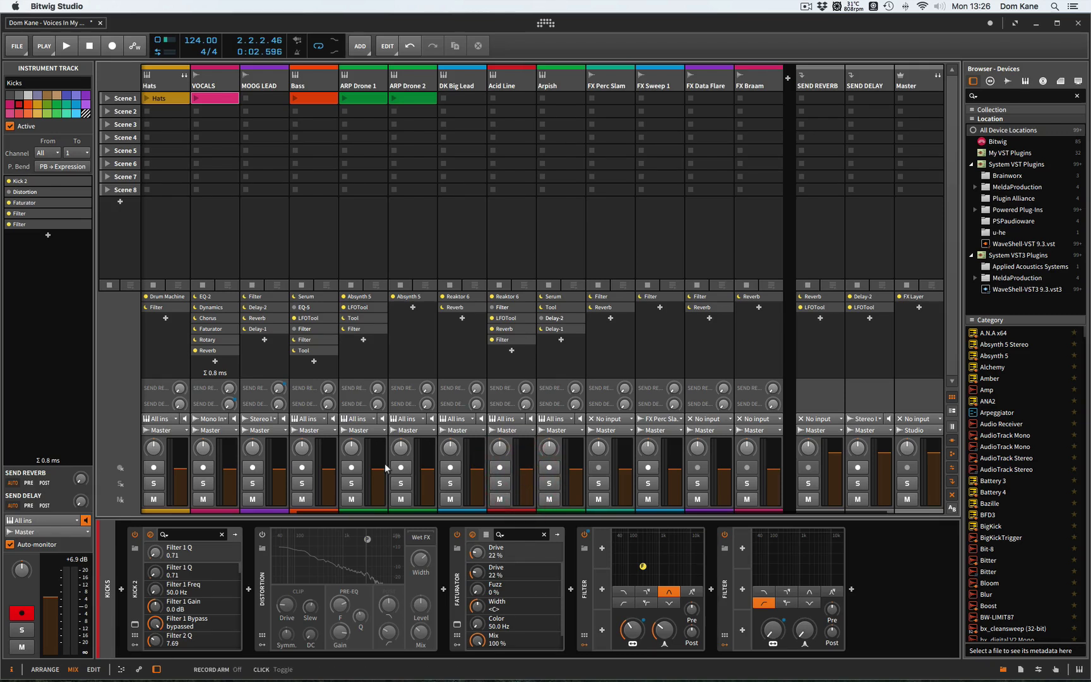
scroll(364, 372, "left", 5)
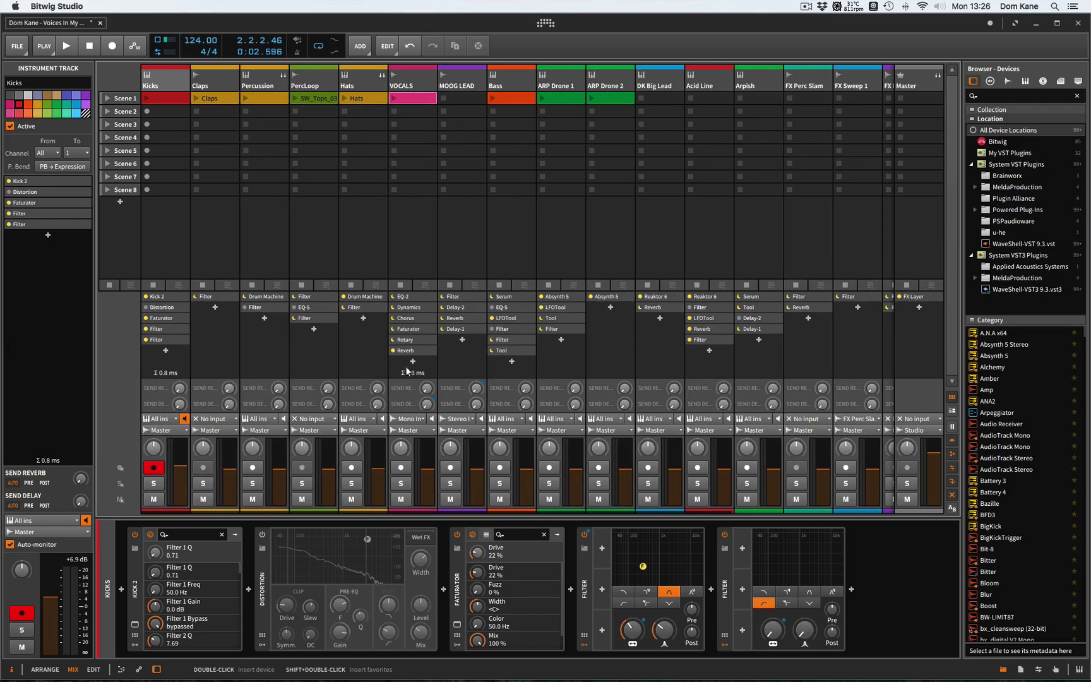
scroll(413, 372, "right", 5)
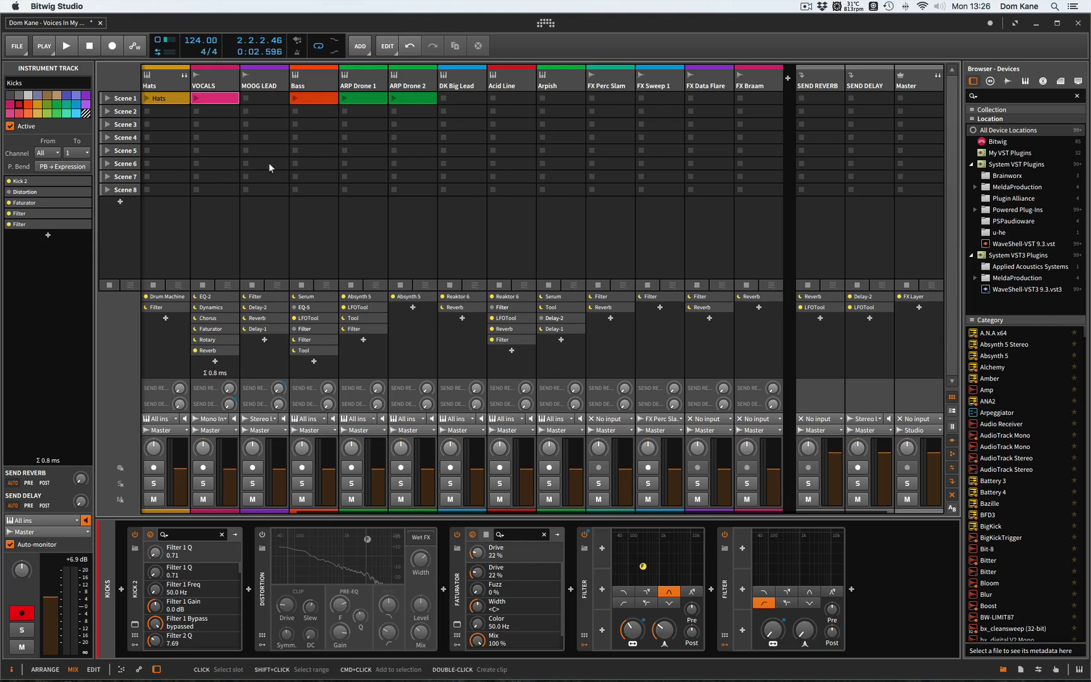
Return to the arrangement and examine every track's clips and automation lanes from Kicks to Master
key("alt+1")
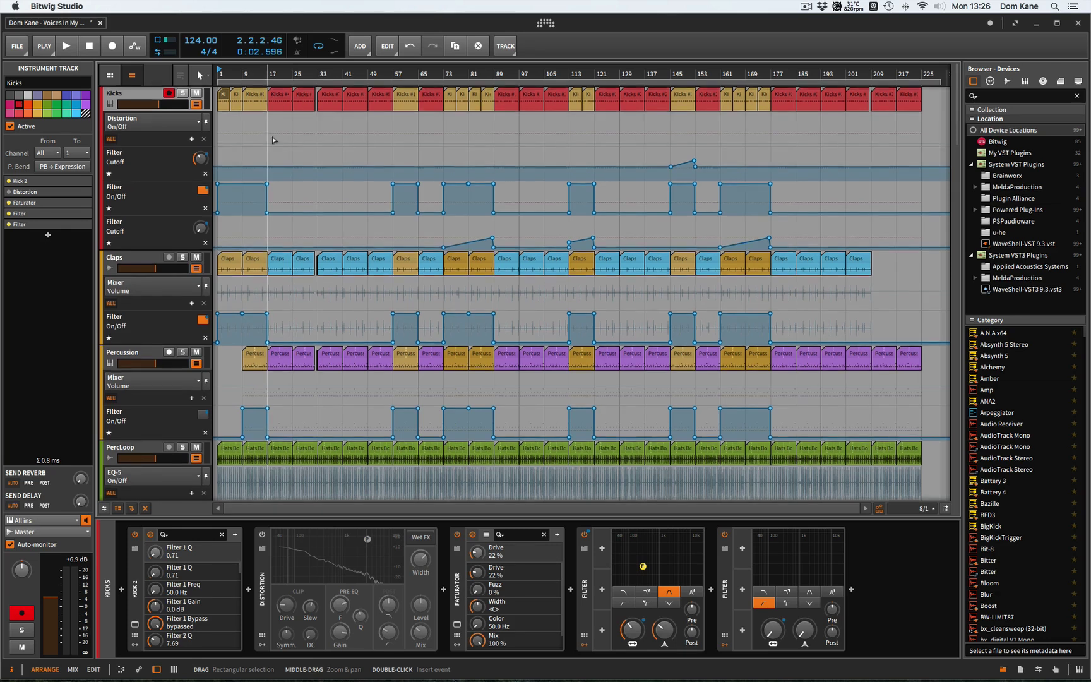
scroll(272, 136, "down", 10)
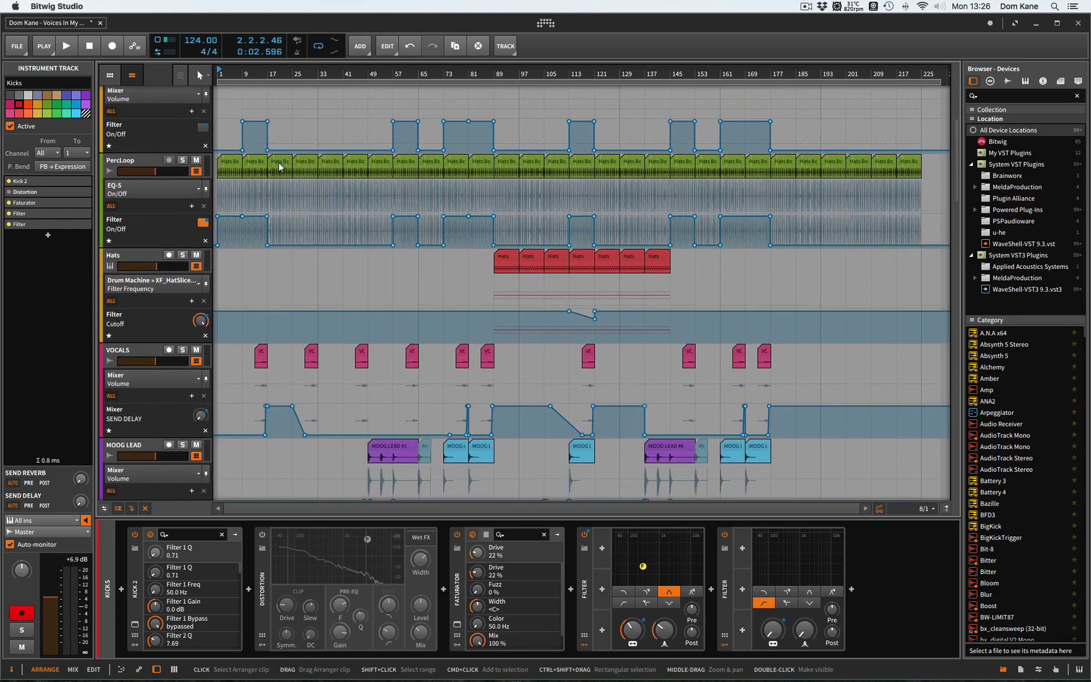
scroll(280, 166, "down", 3)
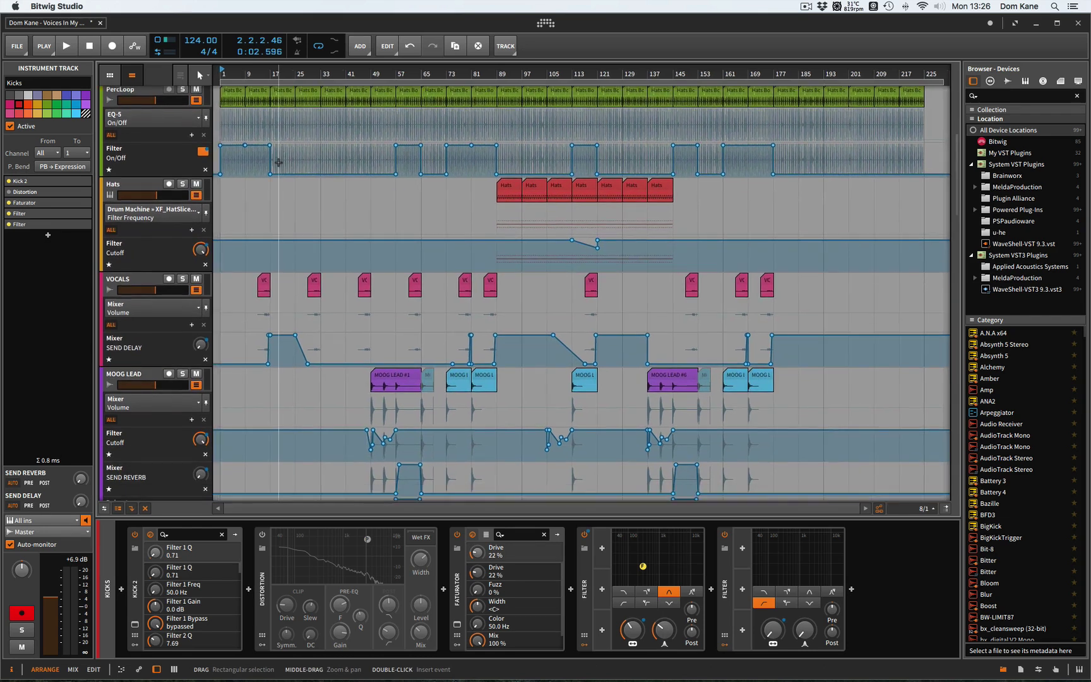
scroll(275, 190, "down", 3)
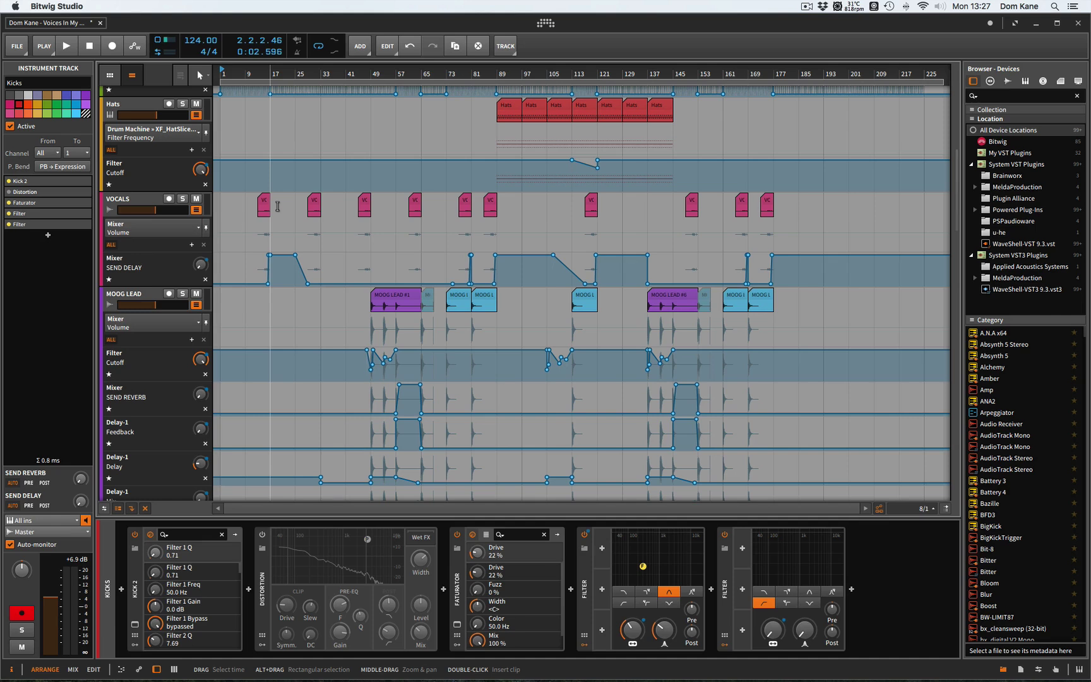
scroll(277, 206, "down", 14)
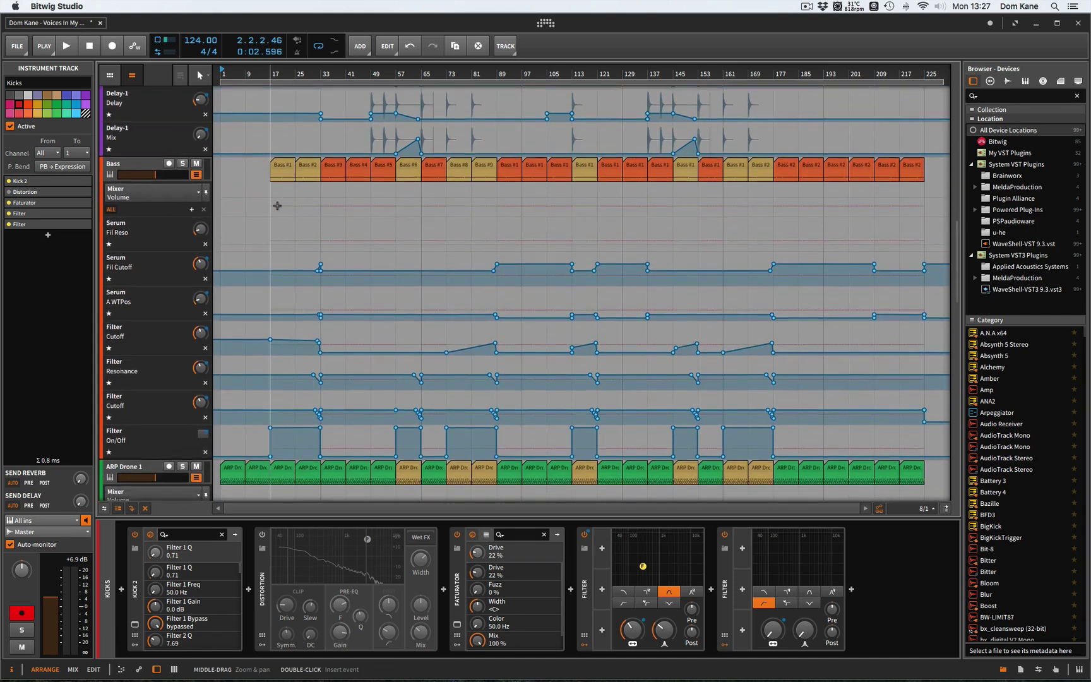
scroll(277, 205, "down", 20)
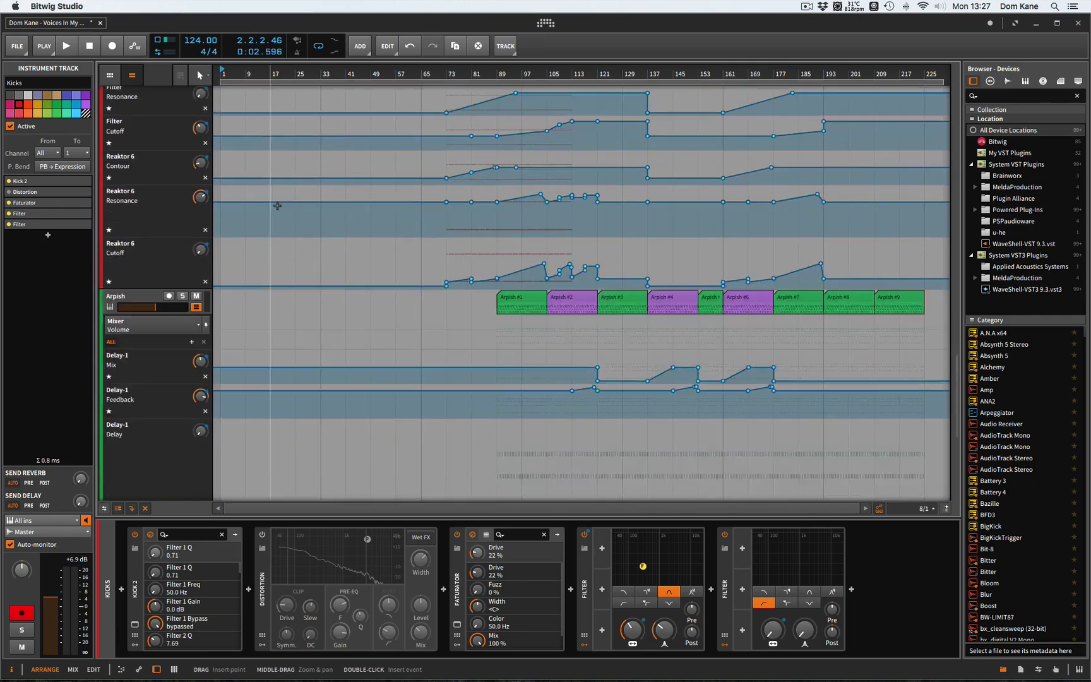
scroll(277, 205, "down", 20)
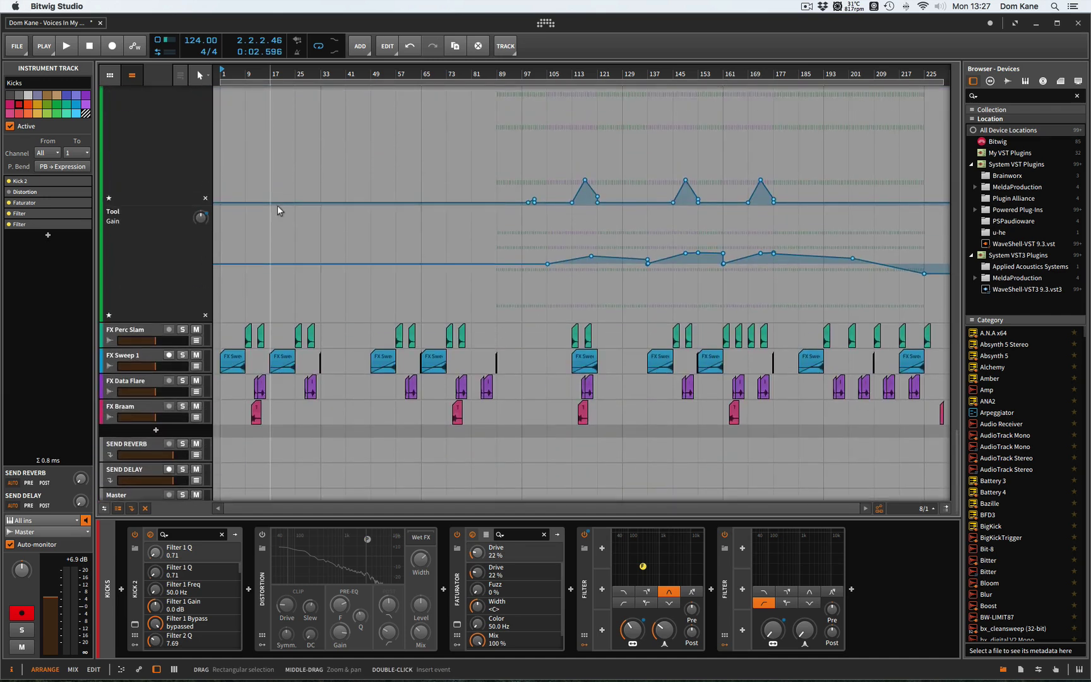
scroll(278, 205, "up", 20)
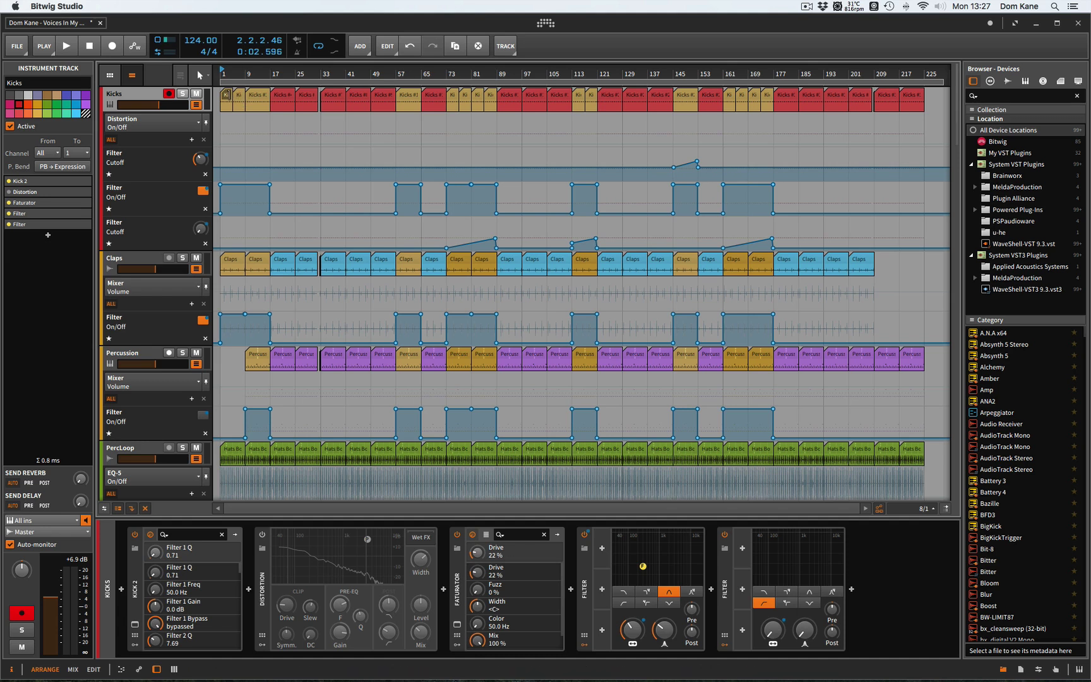
Play the opening of the arrangement from the first Kicks clip at bar 1, then stop playback
left_click(226, 98)
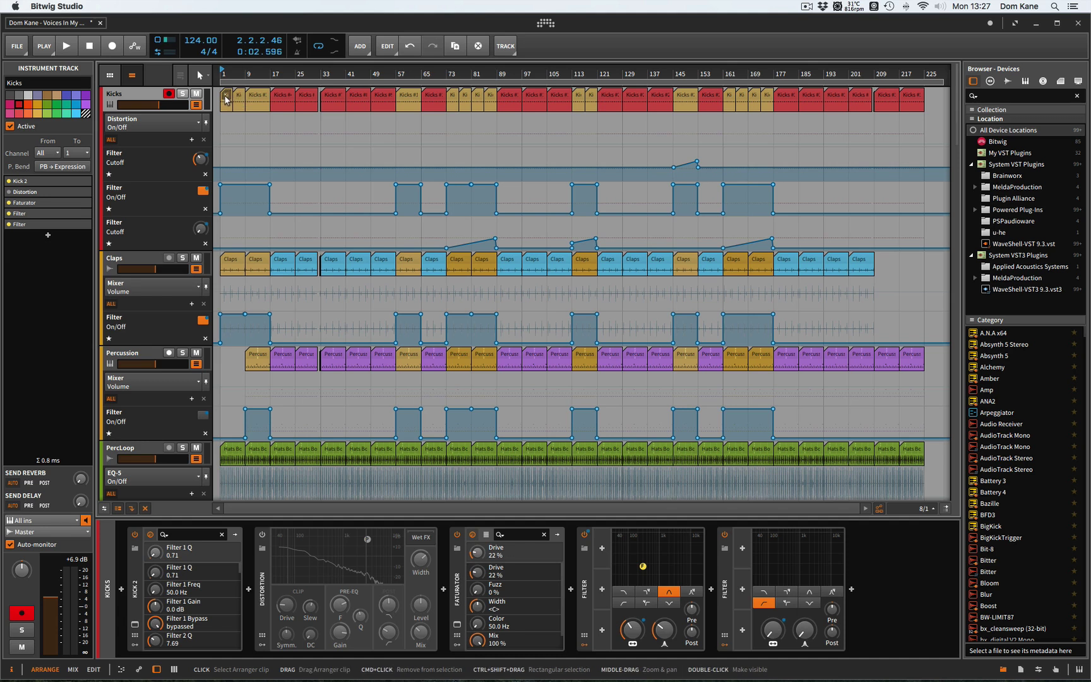
left_click(225, 98)
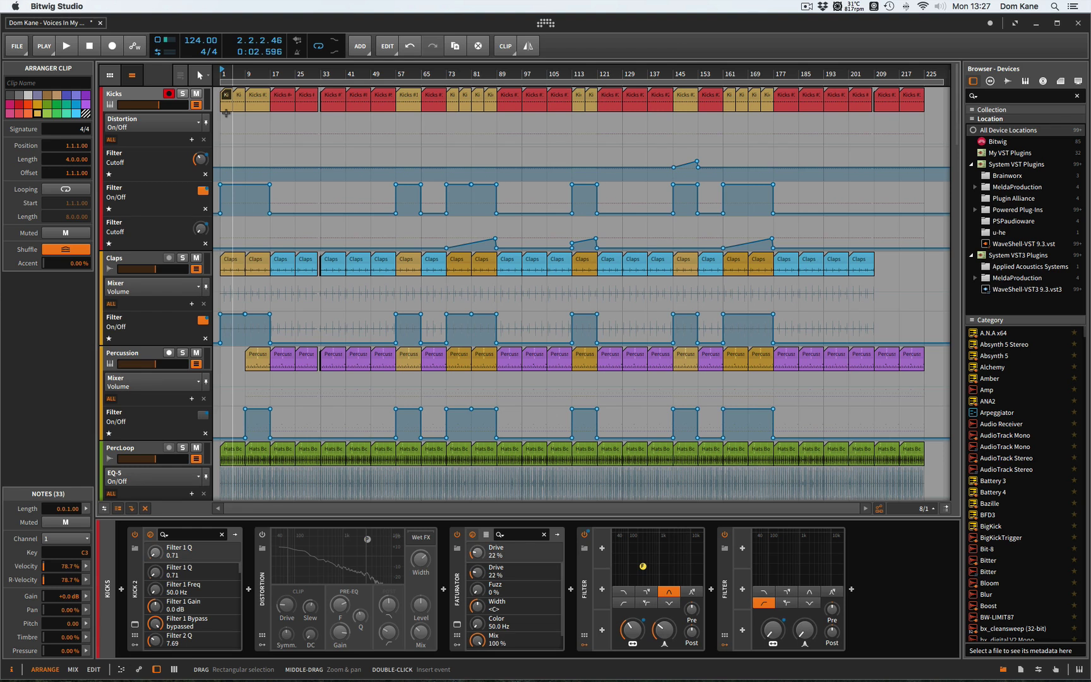
key("space")
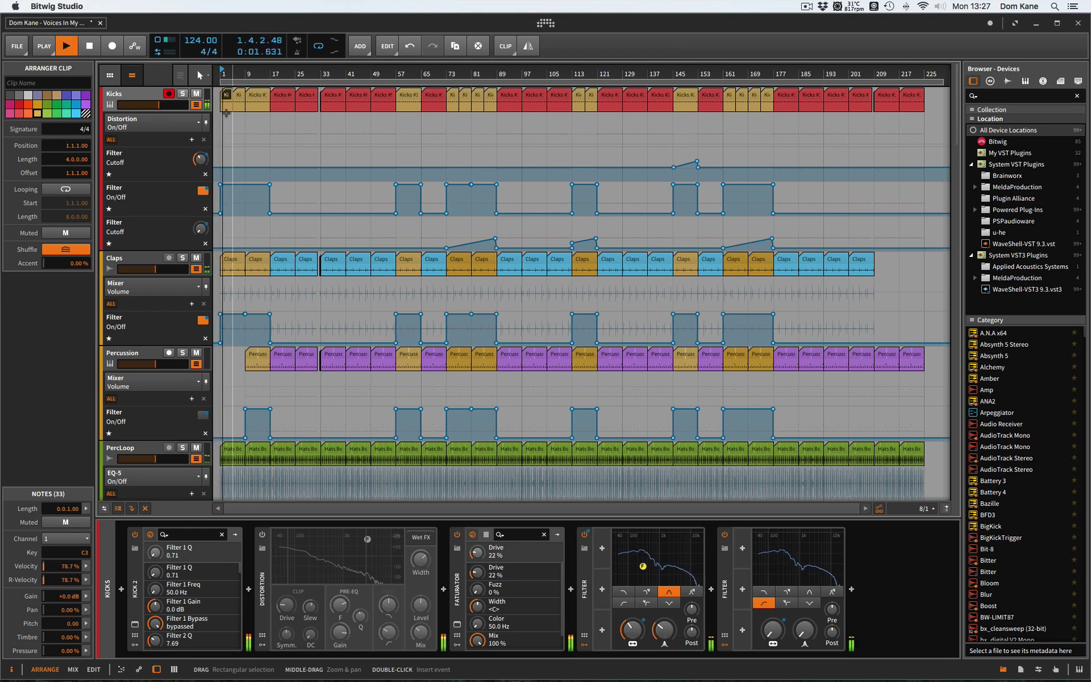
key("space")
Locate the Kicks clip at bar 9 and audition the arrangement from the Kicks clip at bar 17
left_click(253, 88)
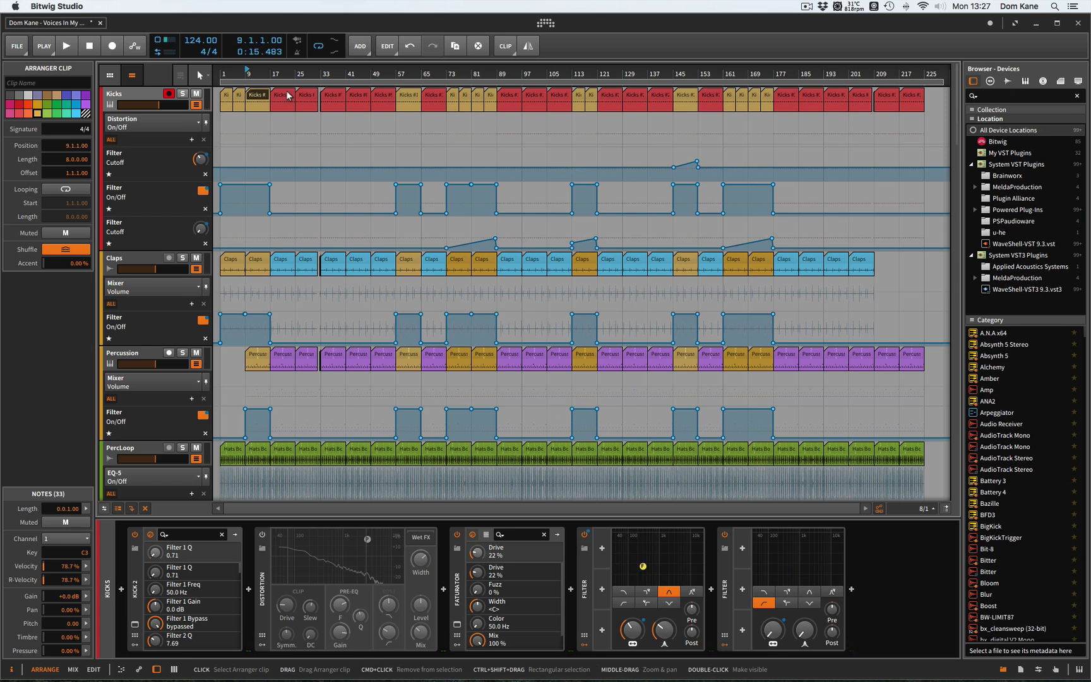
left_click(287, 95)
key("space")
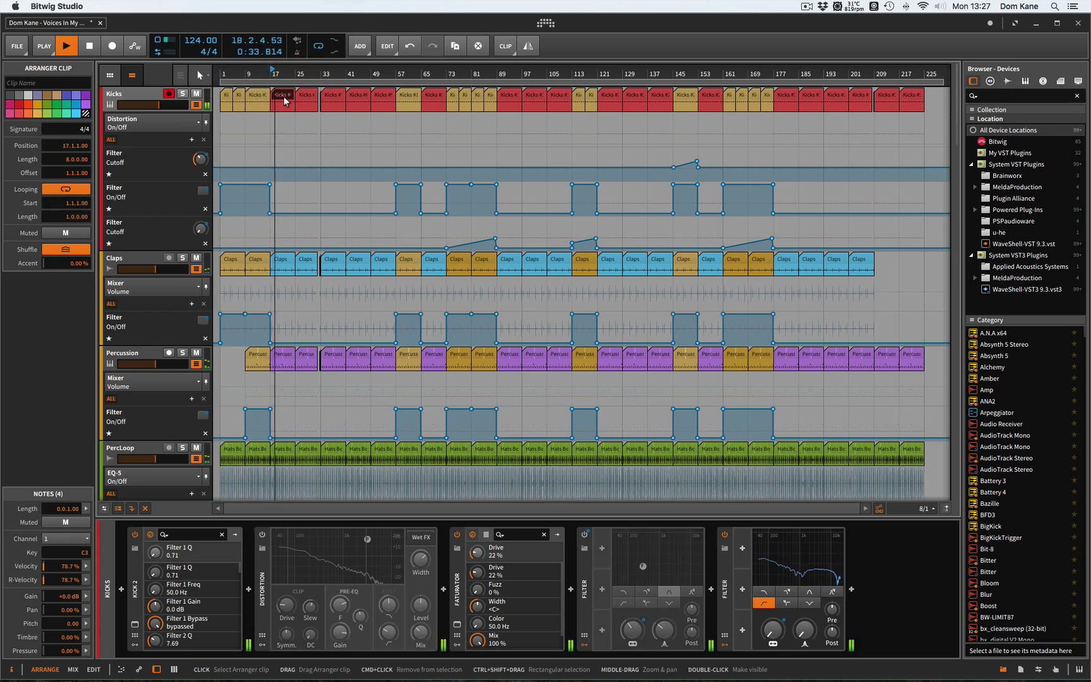
key("space")
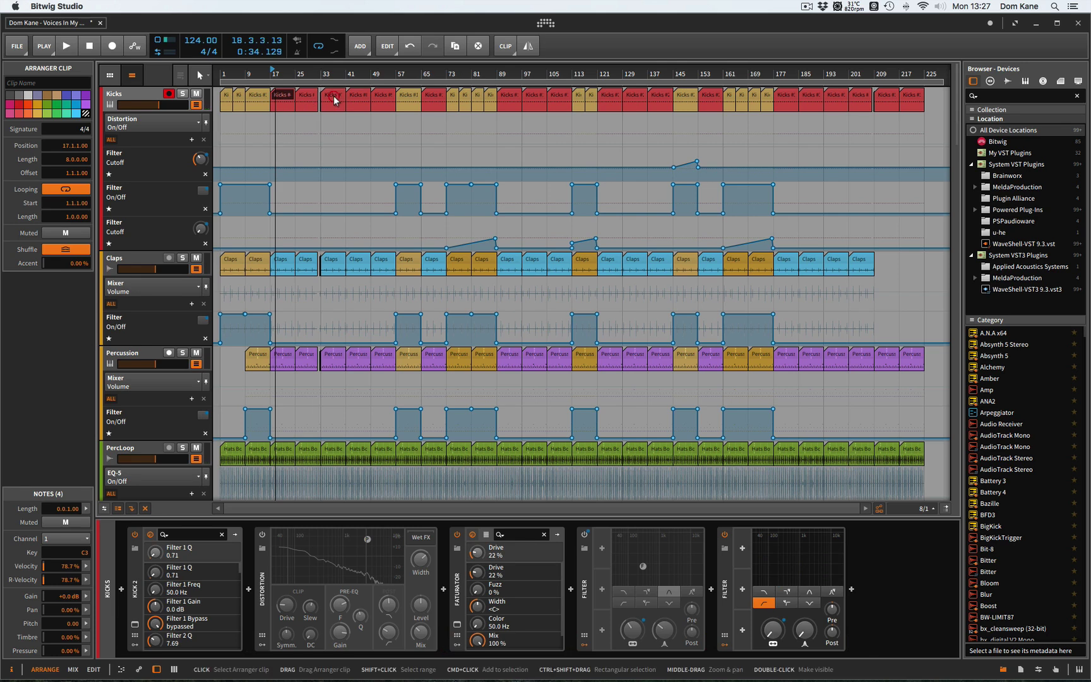
Play the arrangement from the Kicks clip at bar 33 while viewing the tracks down to MOOG LEAD, then stop
left_click(334, 96)
key("space")
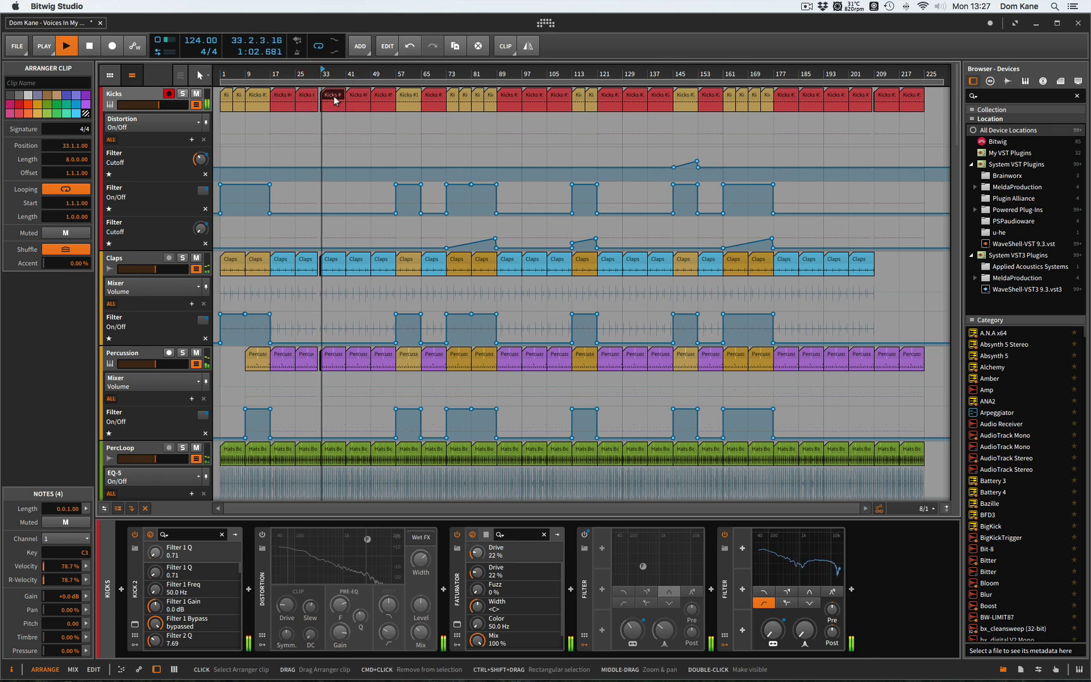
scroll(361, 278, "down", 1)
scroll(361, 277, "down", 15)
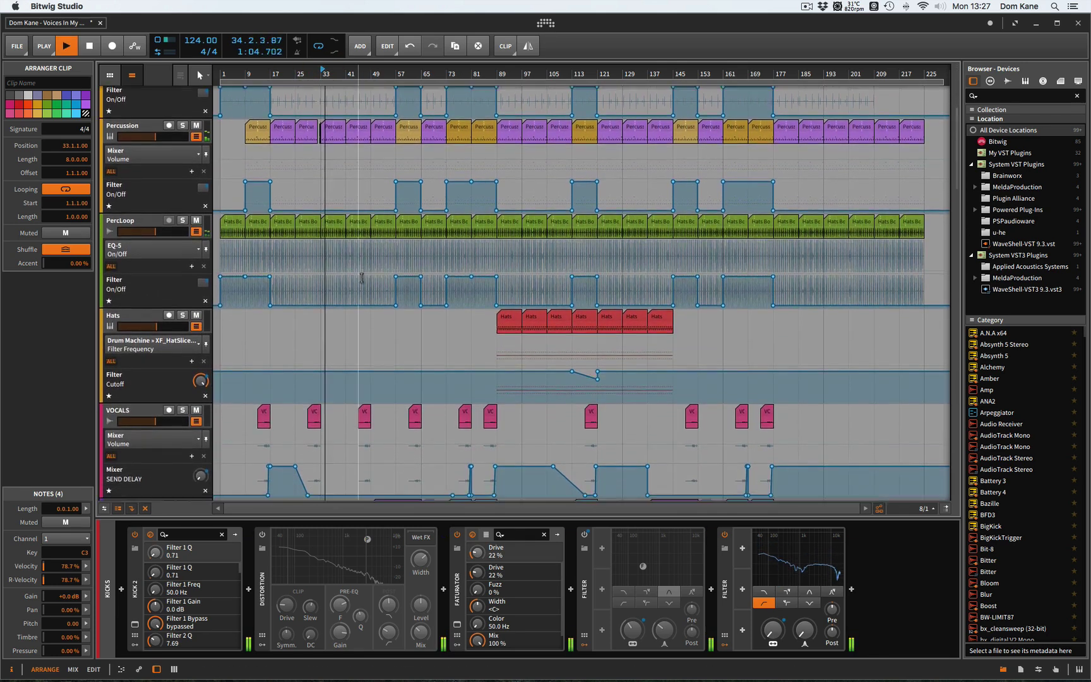
scroll(361, 278, "down", 3)
key("space")
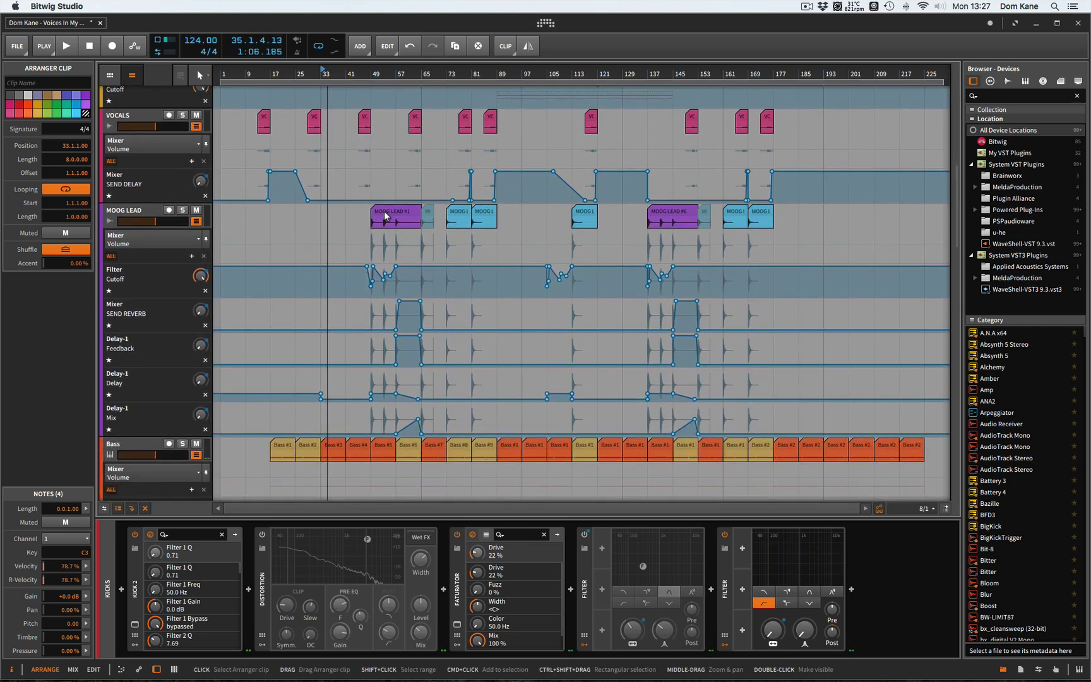
Play from the MOOG LEAD #1 clip at bar 49, briefly soloing the MOOG LEAD track before stopping playback
left_click(383, 210)
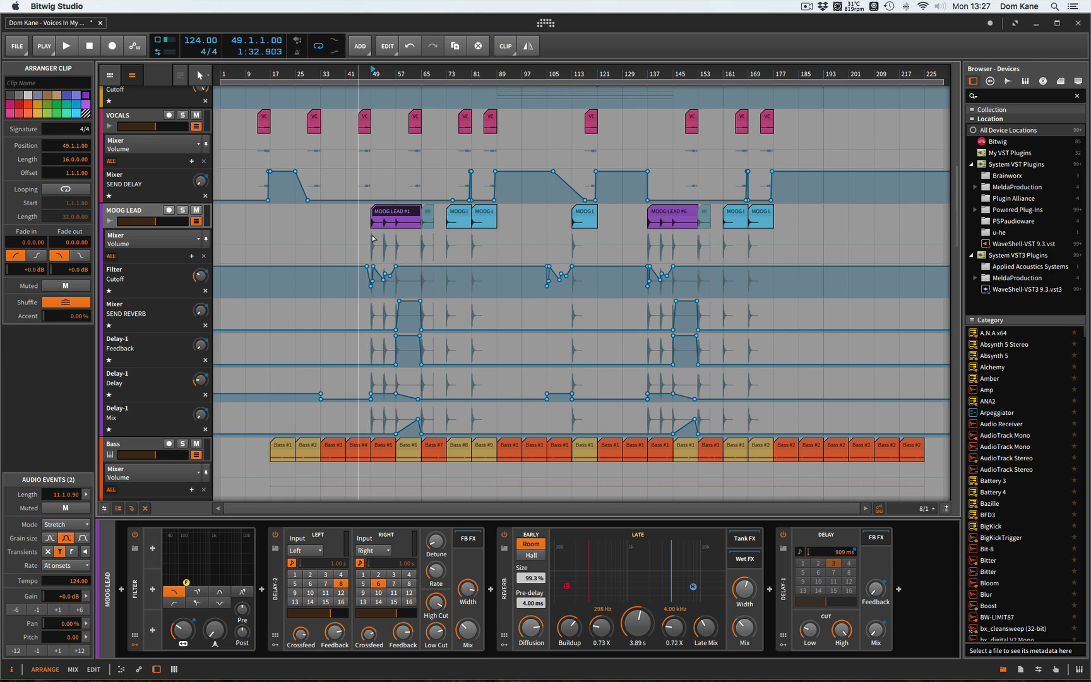
key("space")
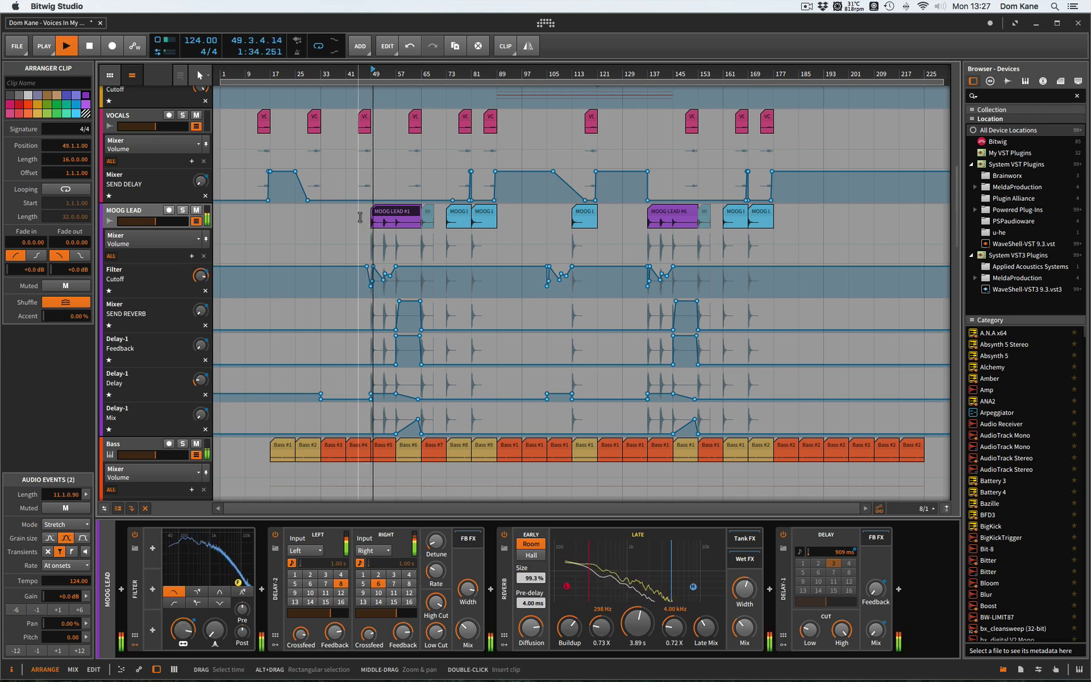
left_click(182, 211)
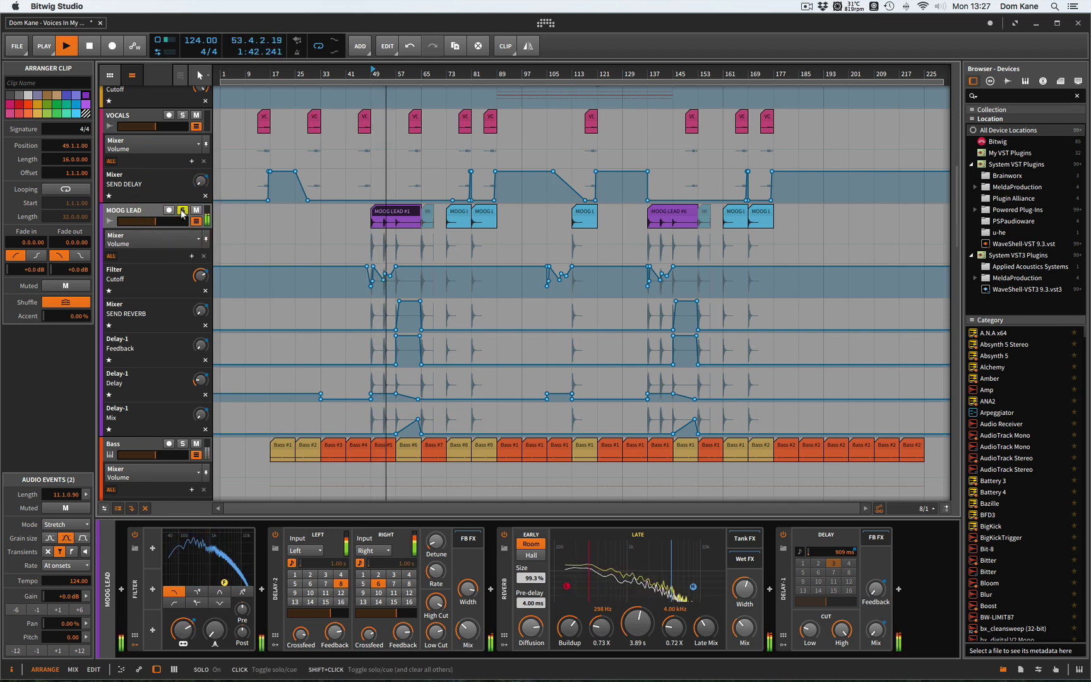
left_click(182, 211)
key("space")
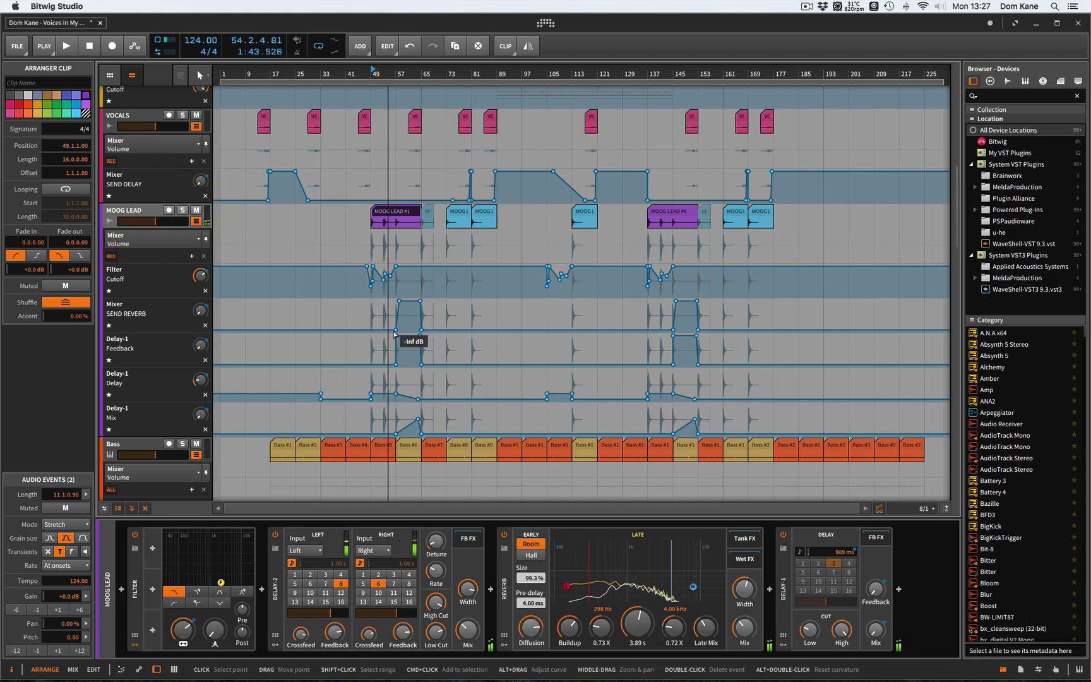
Locate the Bass clip at bar 57 and audition the arrangement from the VOCALS clip at bar 61
scroll(413, 328, "down", 5)
left_click(415, 316)
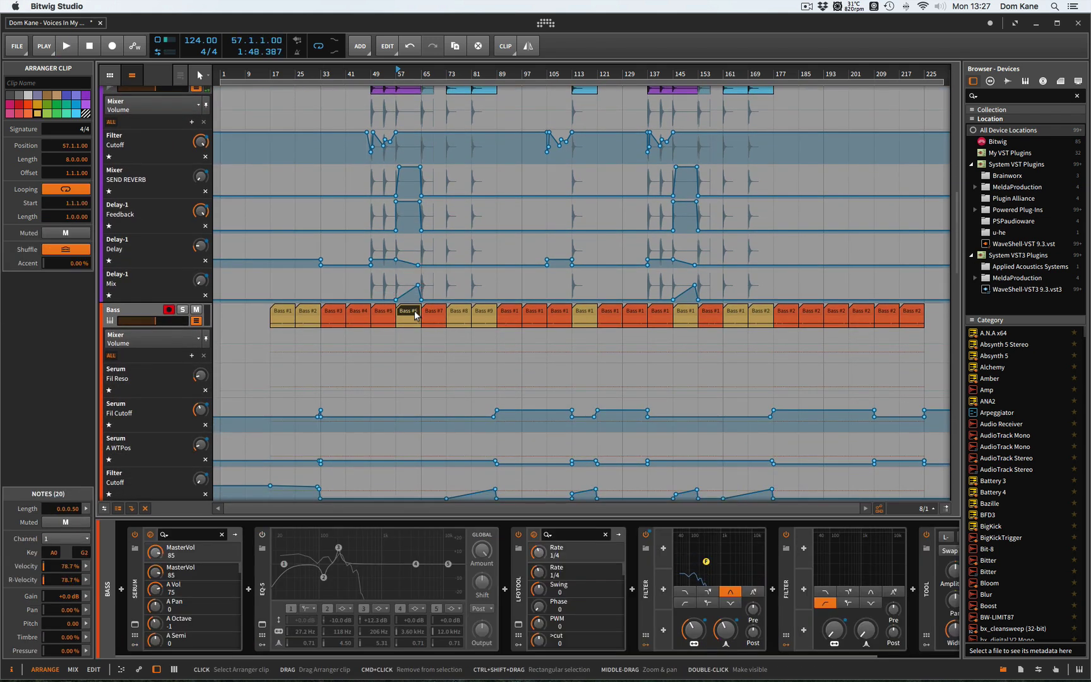
scroll(411, 316, "up", 12)
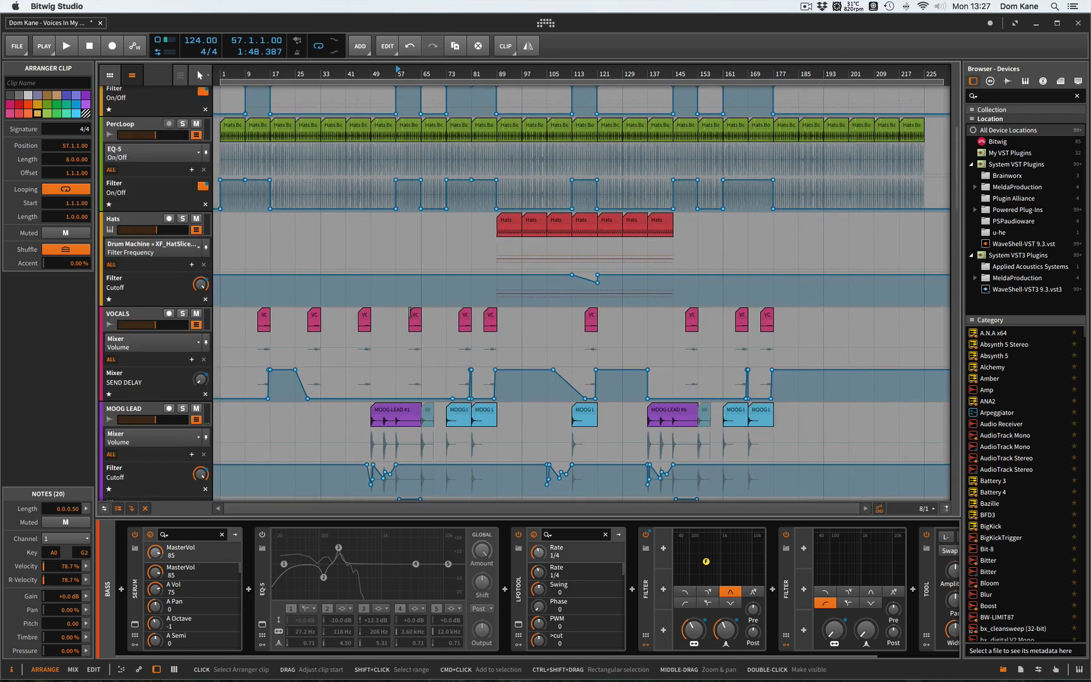
left_click(415, 317)
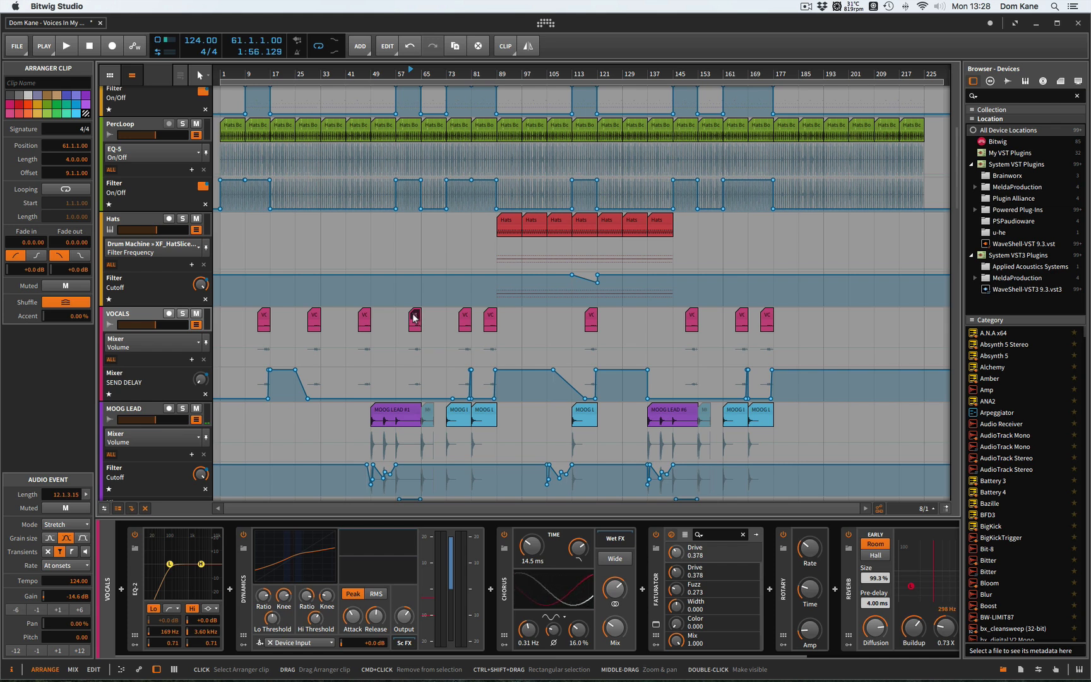
key("space")
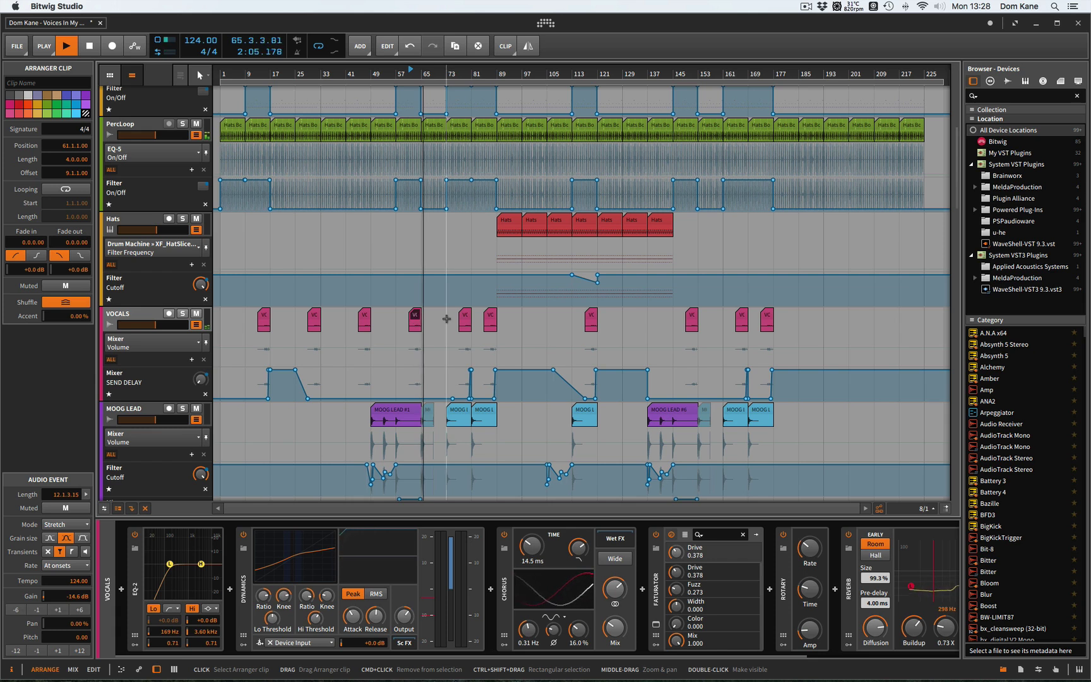
key("space")
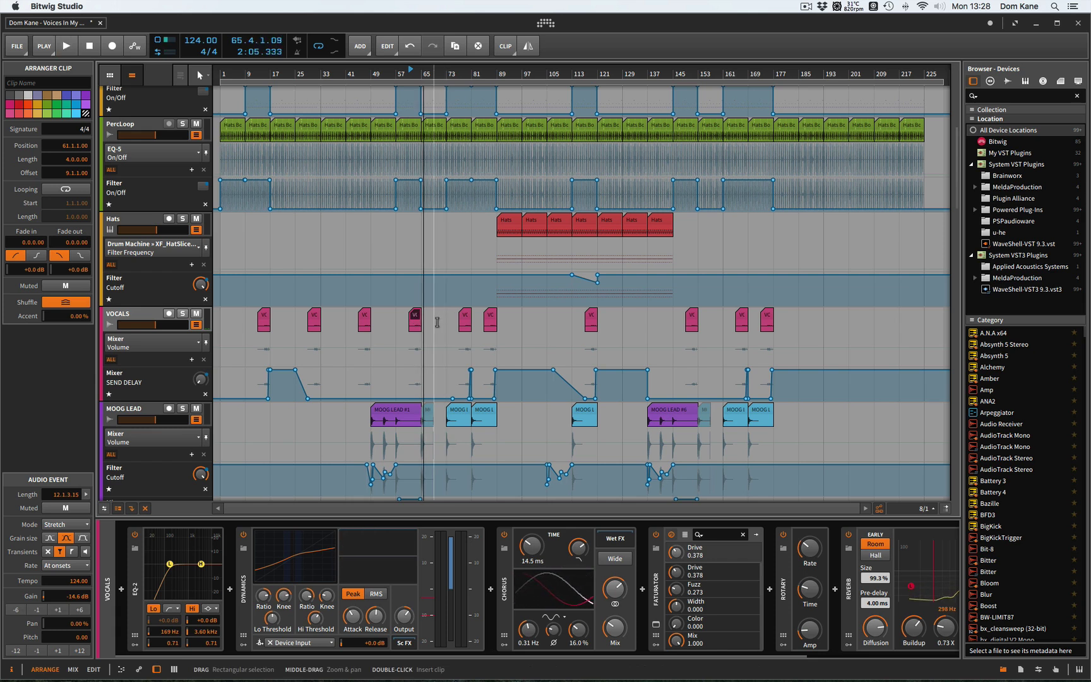
Locate the MOOG LEAD clip at bar 73 and play the arrangement from the first Hats clip at bar 89
scroll(445, 318, "down", 5)
left_click(454, 328)
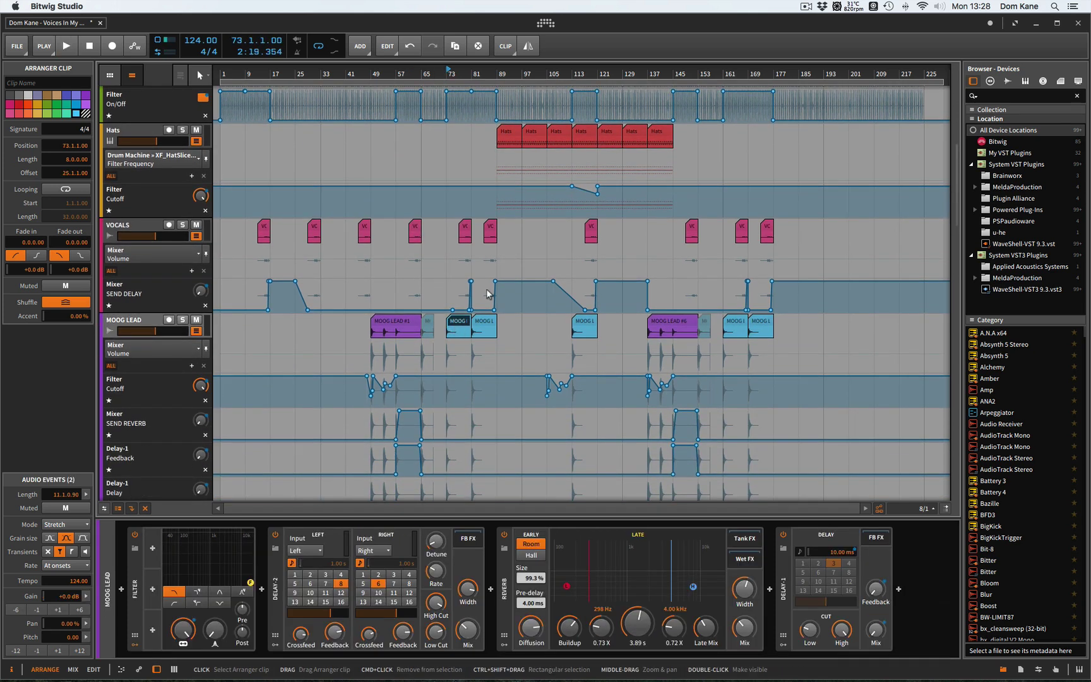
scroll(515, 192, "up", 3)
left_click(510, 193)
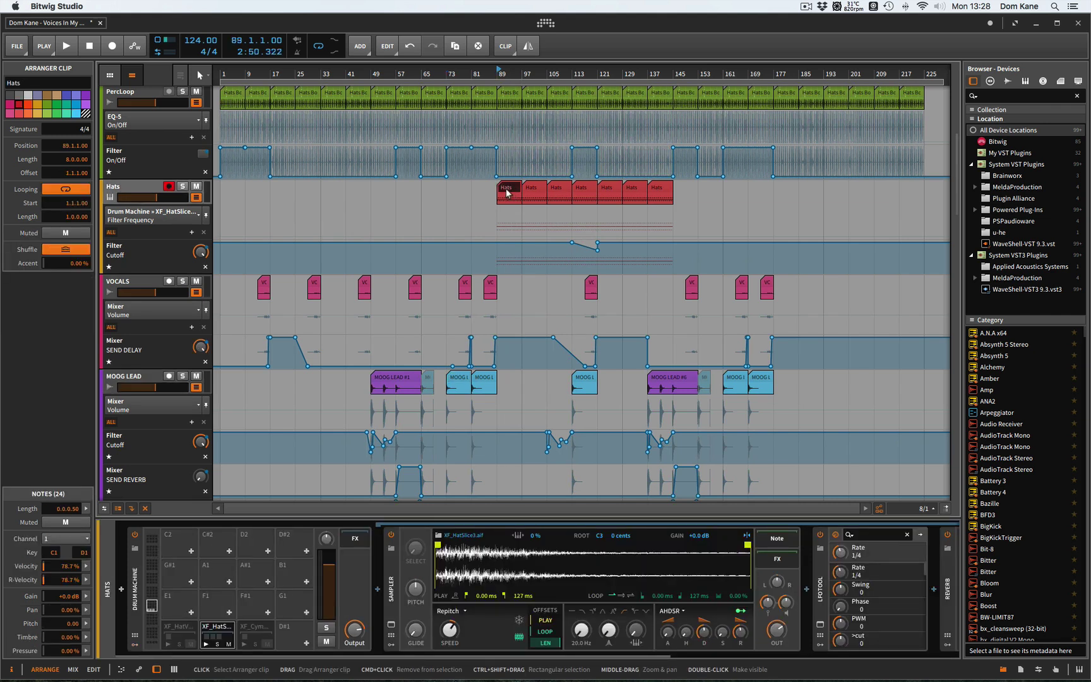
key("space")
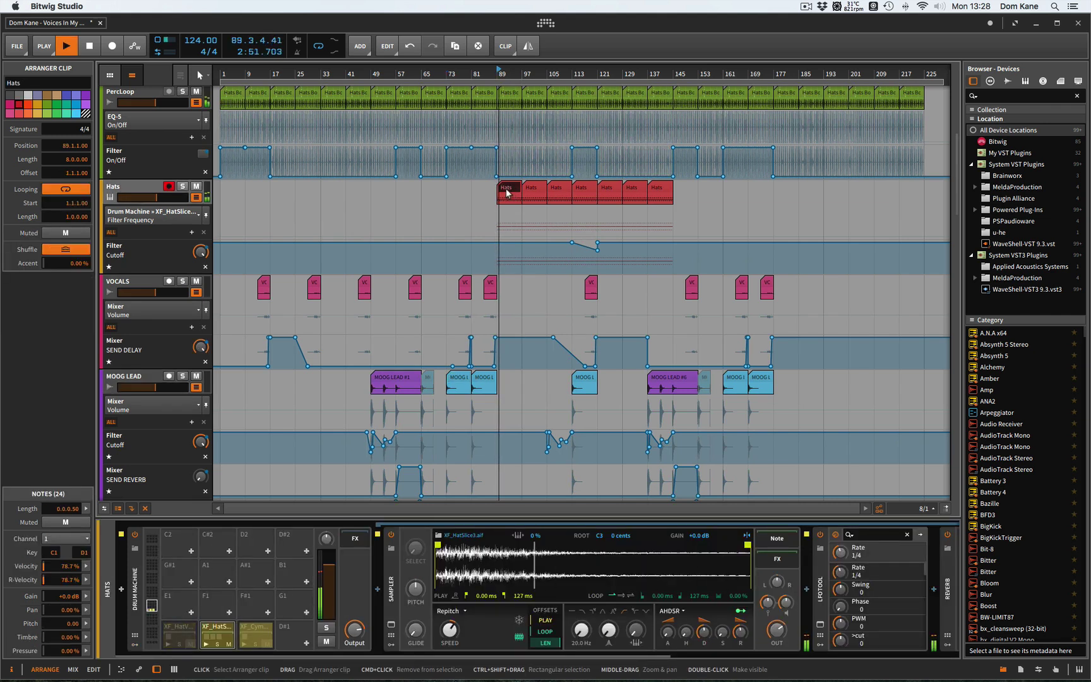
Stop playback, locate the first Acid Line clip at bar 73 and solo the Acid Line track
scroll(484, 338, "down", 15)
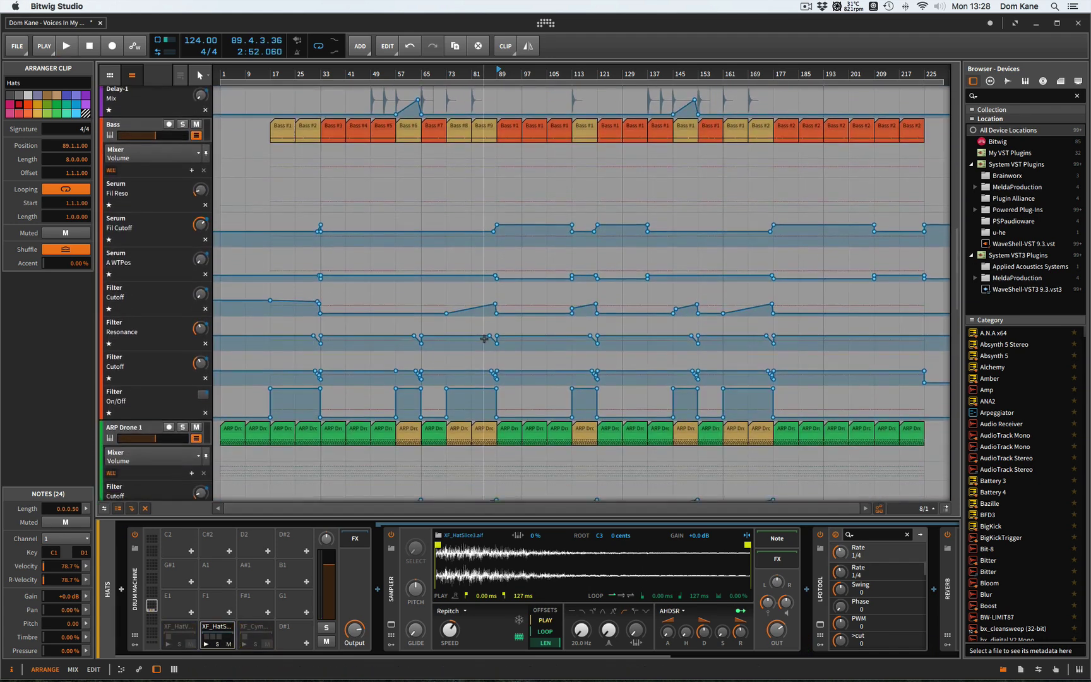
scroll(484, 338, "down", 2)
key("space")
left_click(459, 291)
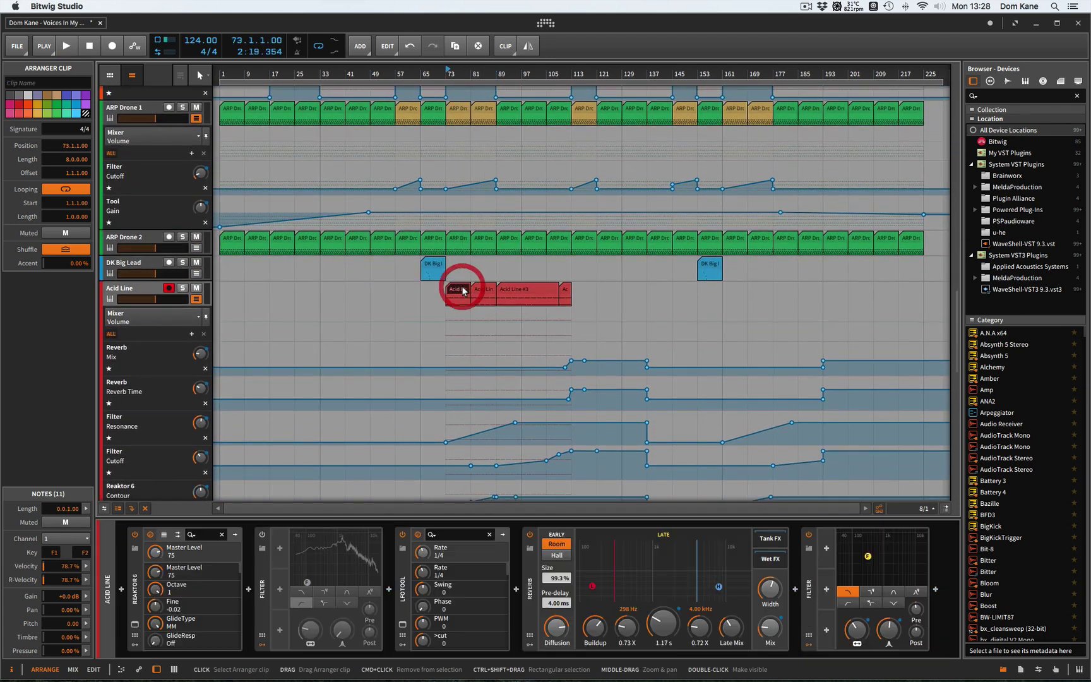
left_click(182, 288)
left_click(485, 290)
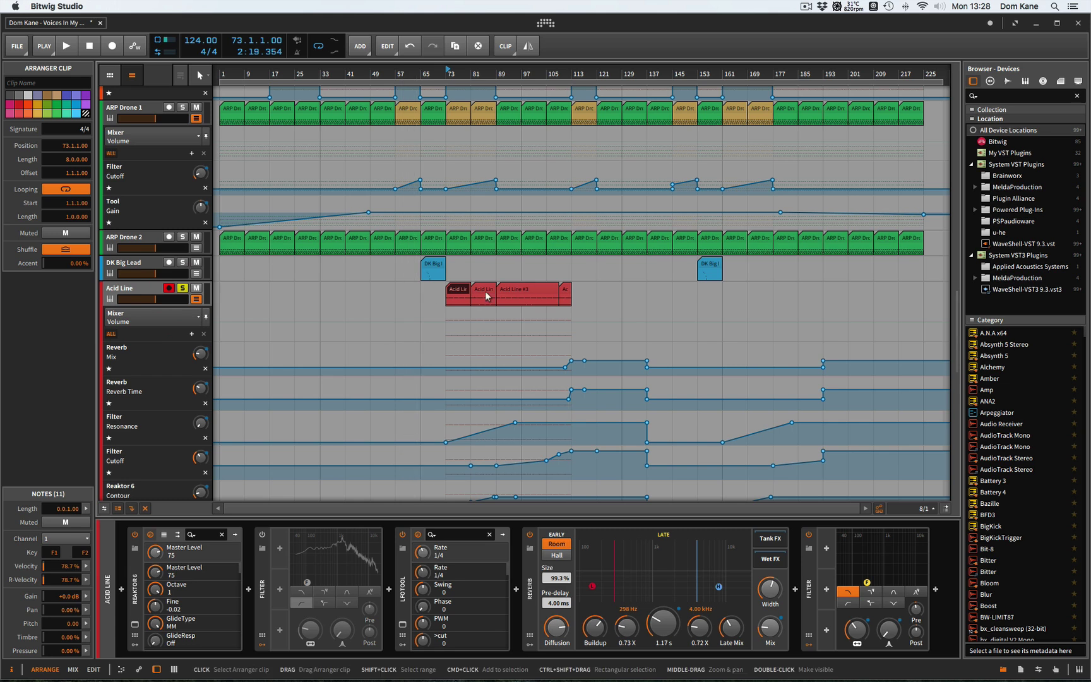
Audition the soloed Acid Line track from bars 89 and 97 while viewing its automation lanes, then unsolo it
key("space")
left_click(512, 291)
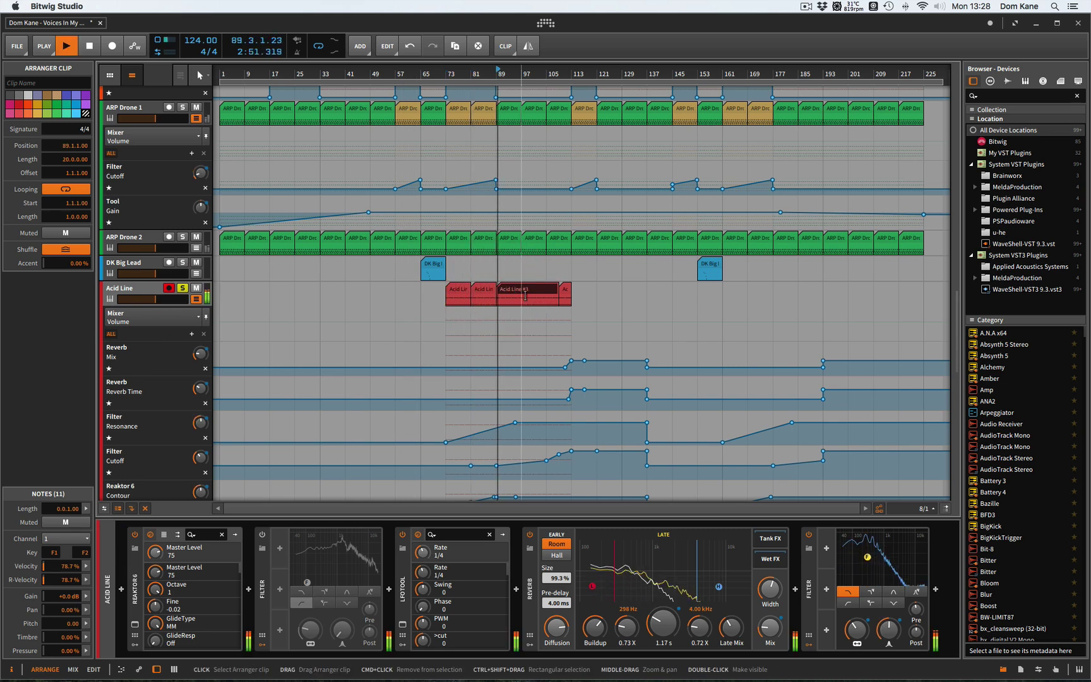
left_click(525, 295)
scroll(525, 295, "down", 5)
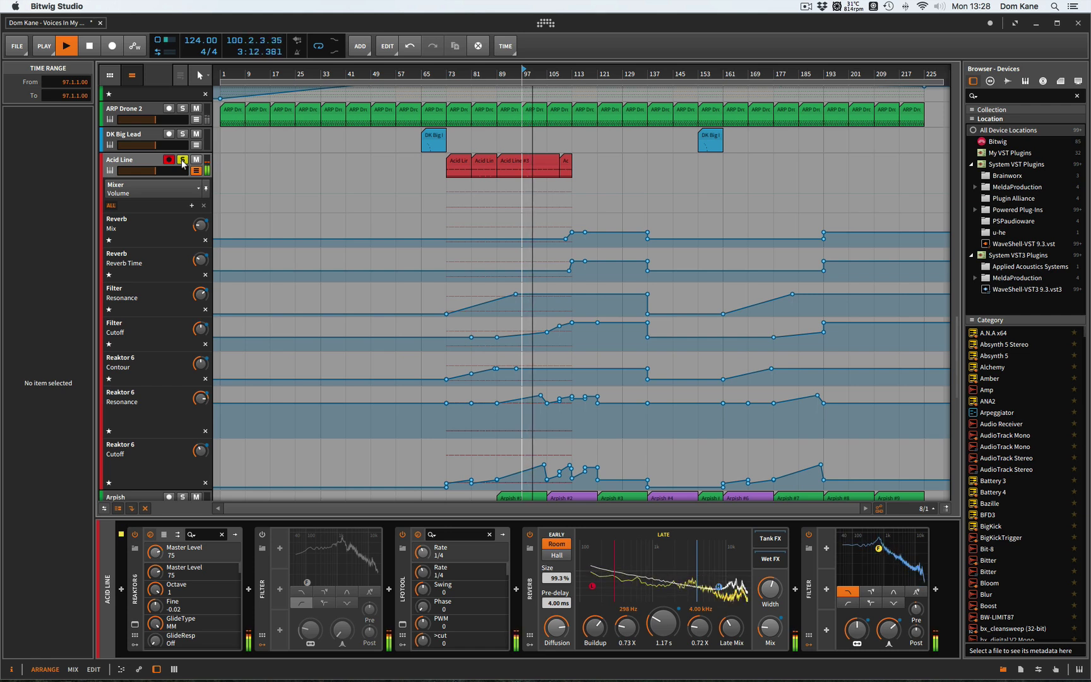
left_click(183, 160)
Solo the Arpish track and audition its Arpish #4 clip from bar 145, then unsolo it and stop playback
scroll(470, 183, "down", 5)
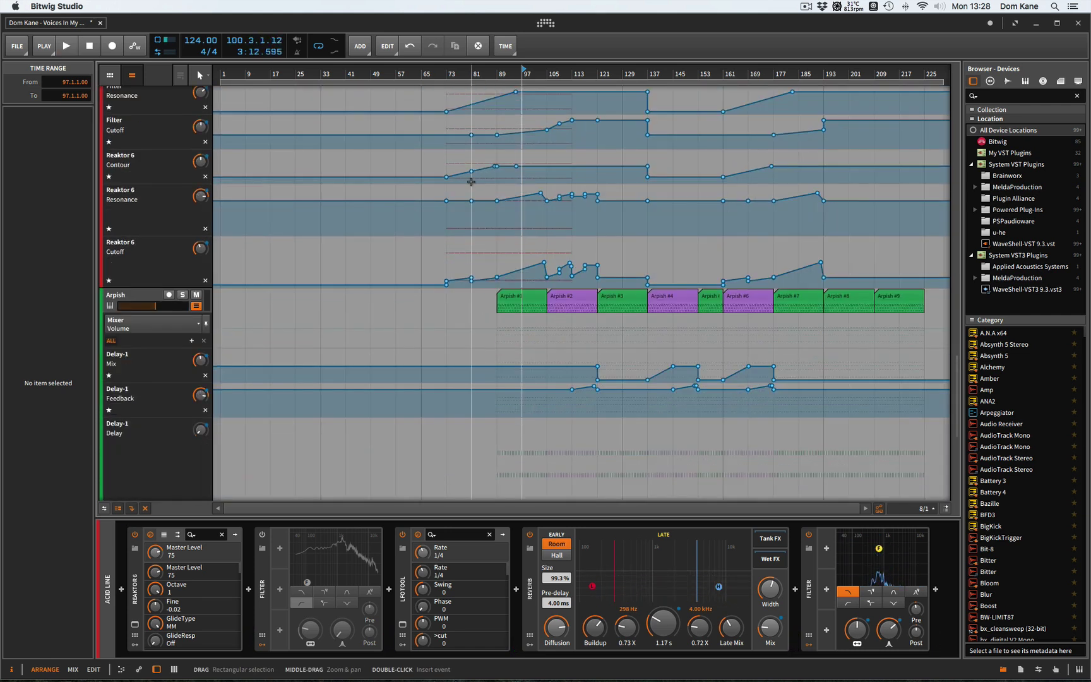
left_click(576, 297)
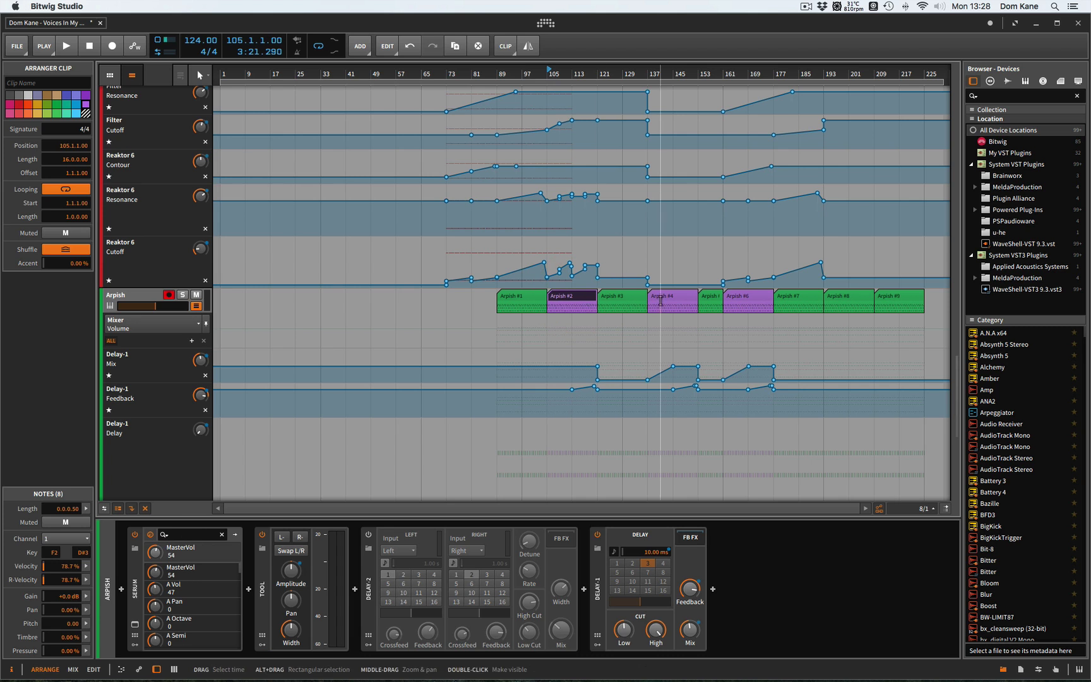
left_click(679, 306)
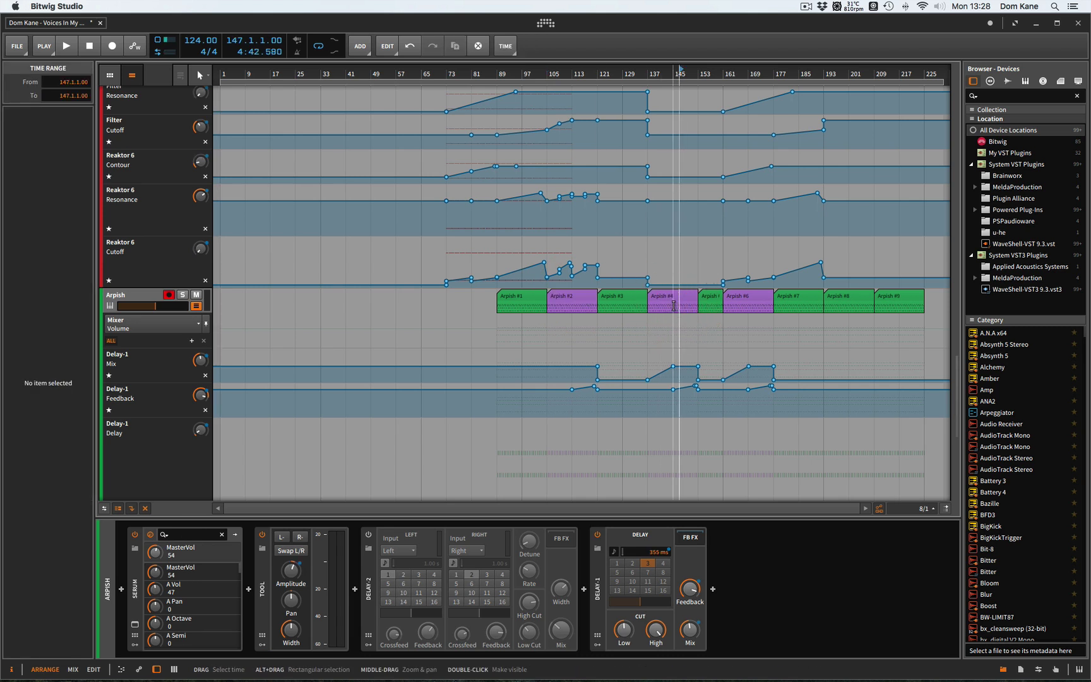
left_click(182, 295)
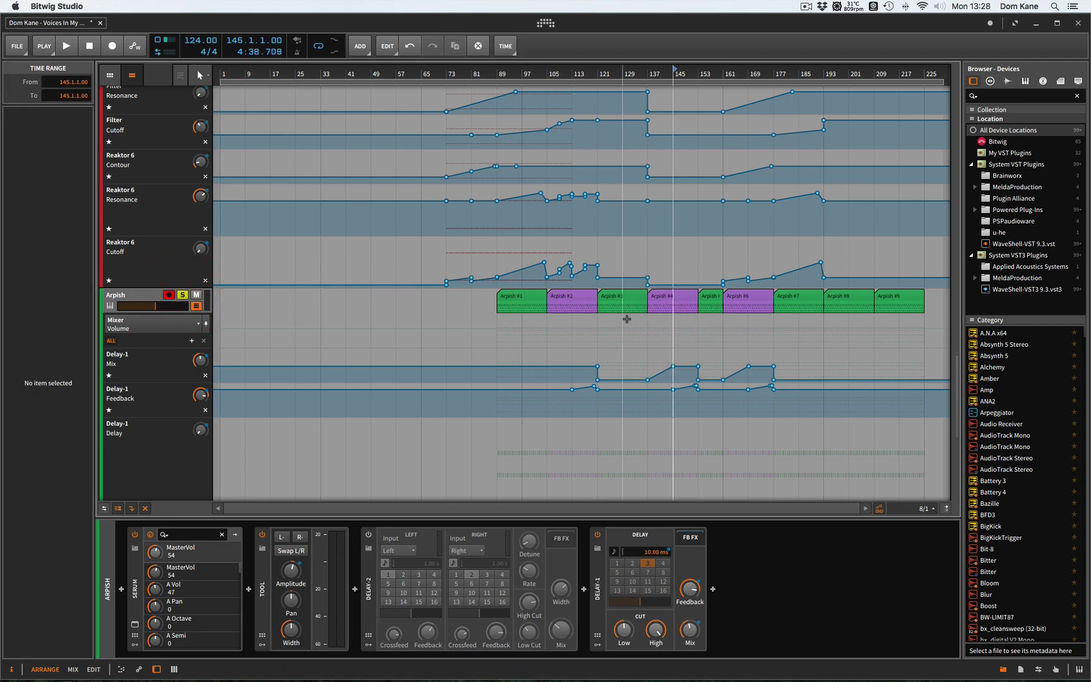
key("space")
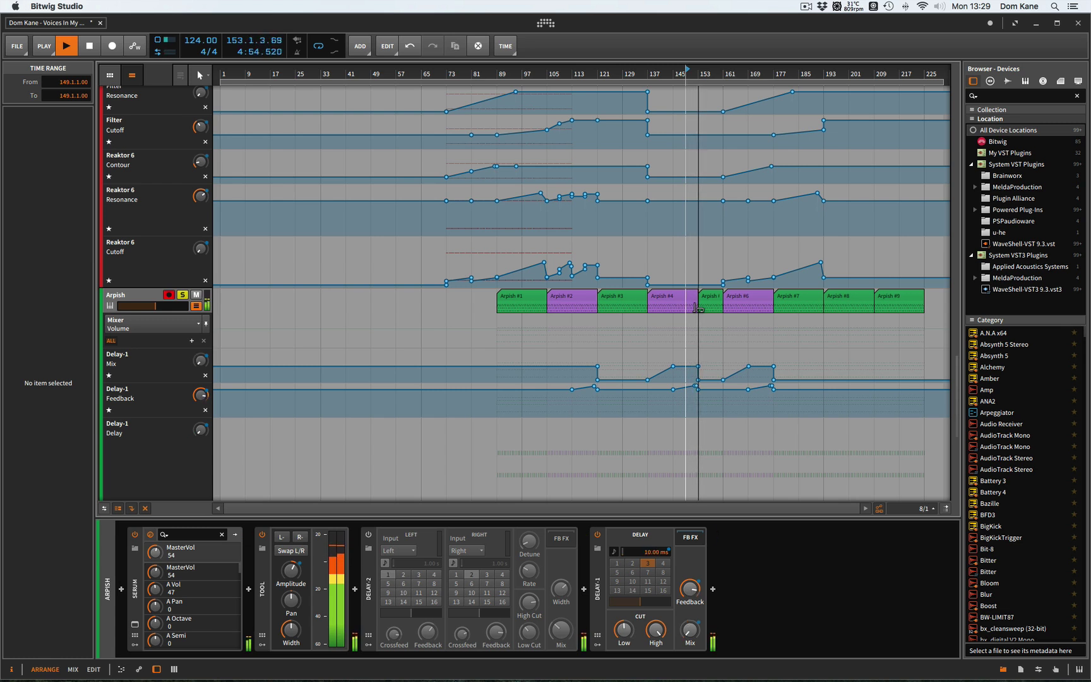
left_click(185, 295)
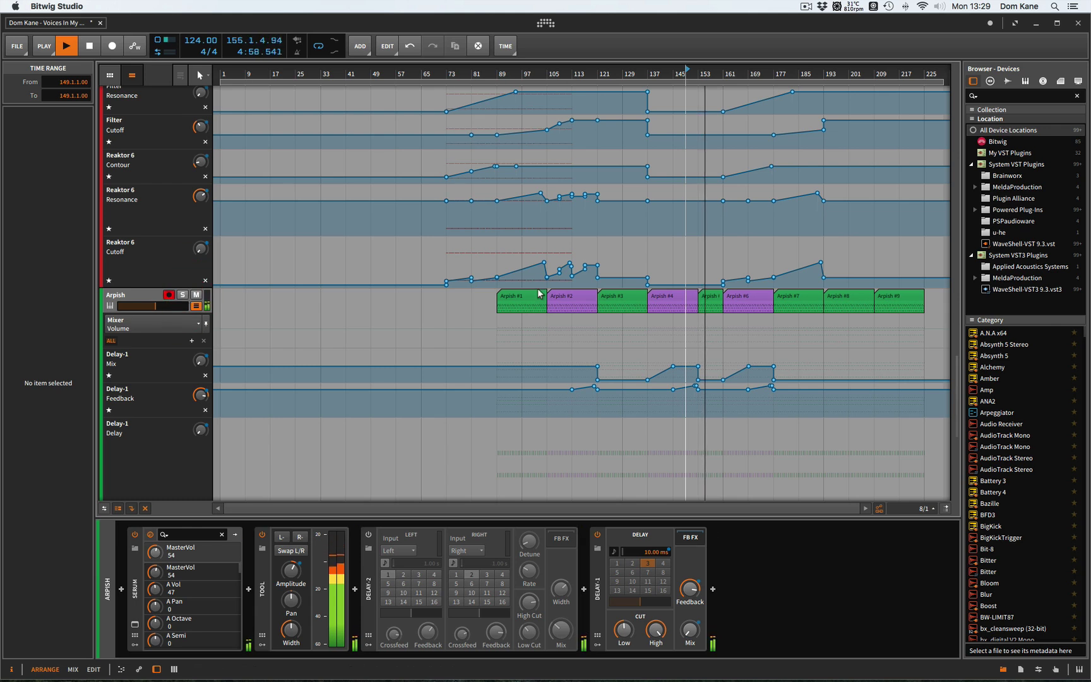
key("space")
Play the DK Big Lead clip at bar 65 with its track soloed, then stop and unsolo it
scroll(537, 290, "up", 10)
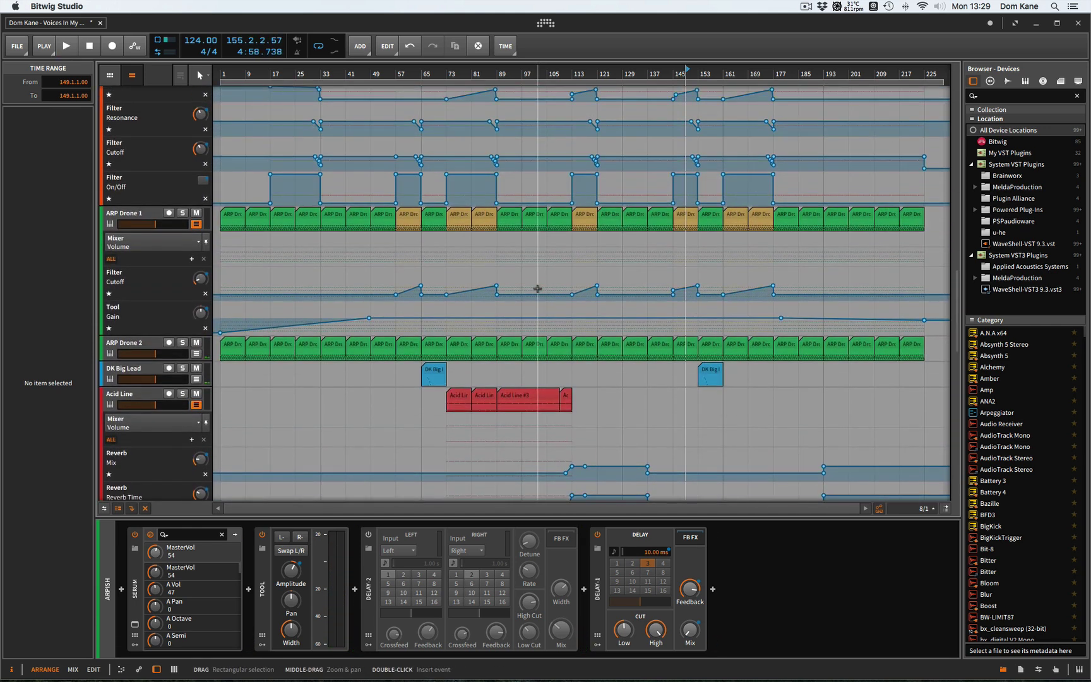
scroll(538, 289, "up", 1)
left_click(433, 373)
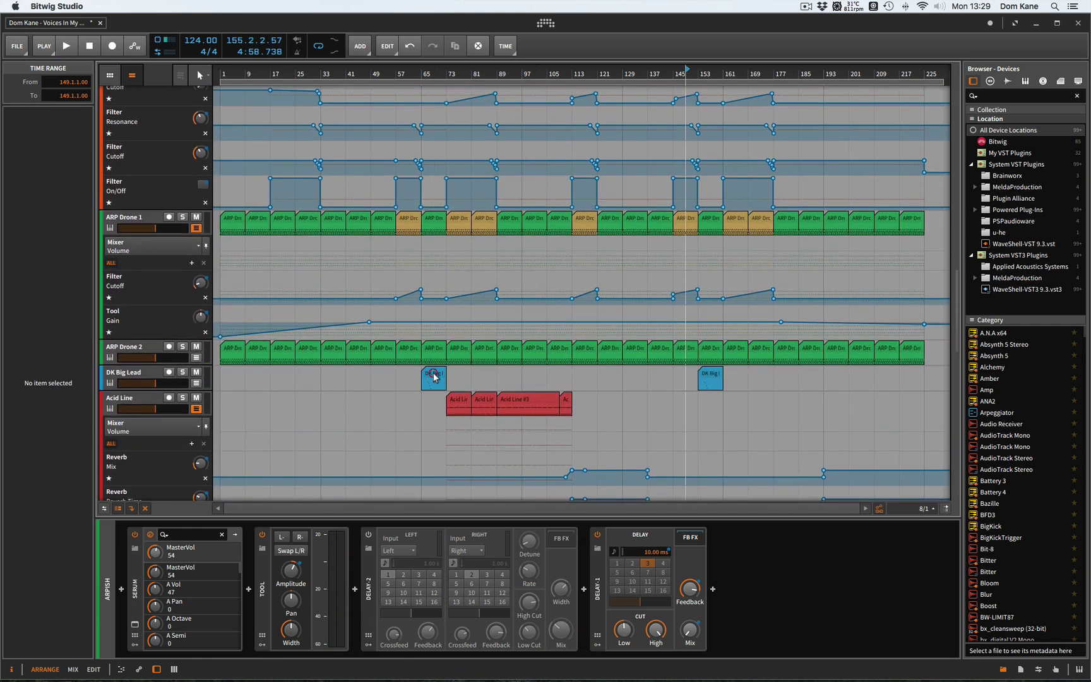
left_click(182, 372)
key("space")
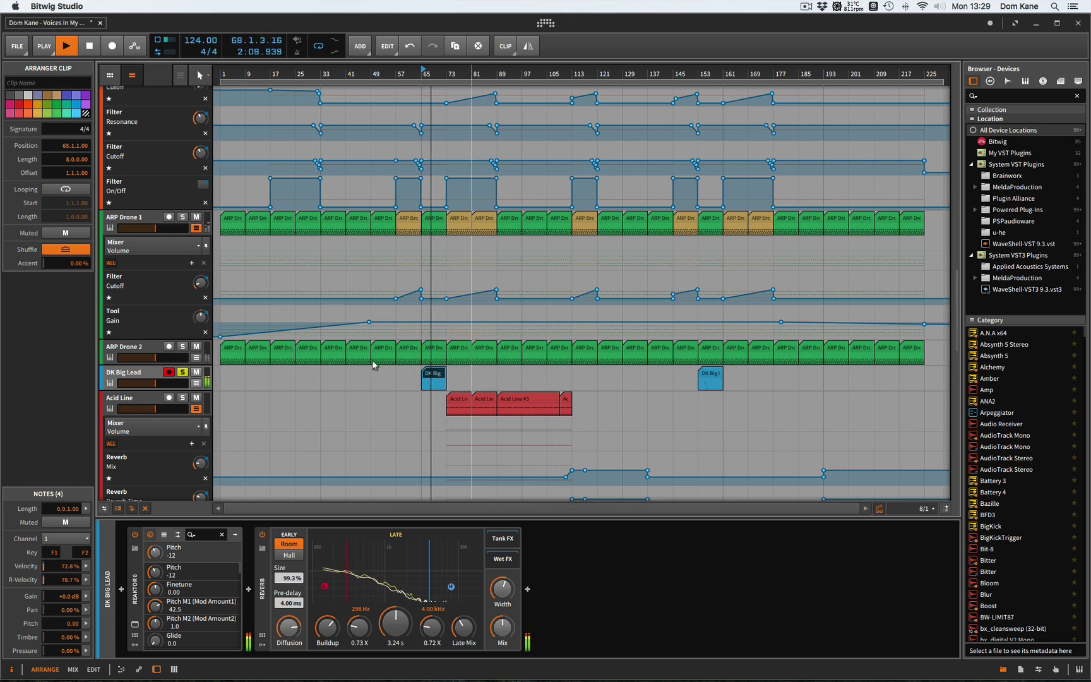
key("space")
left_click(182, 373)
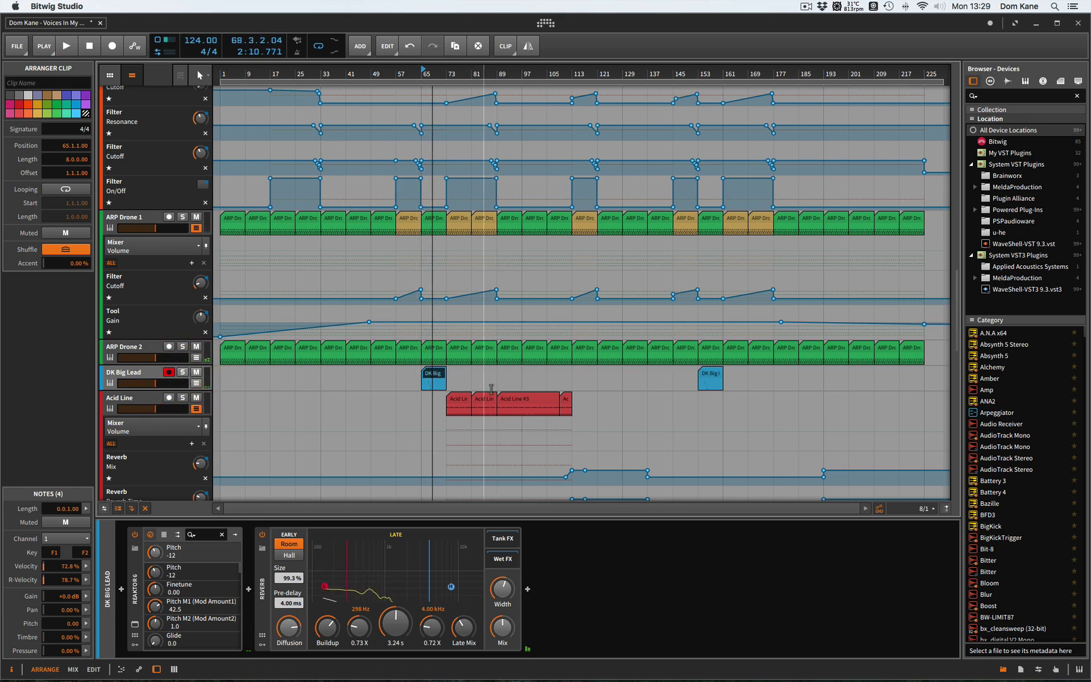
Solo the ARP Drone 1 track and briefly play its clip at bar 57
scroll(409, 288, "up", 5)
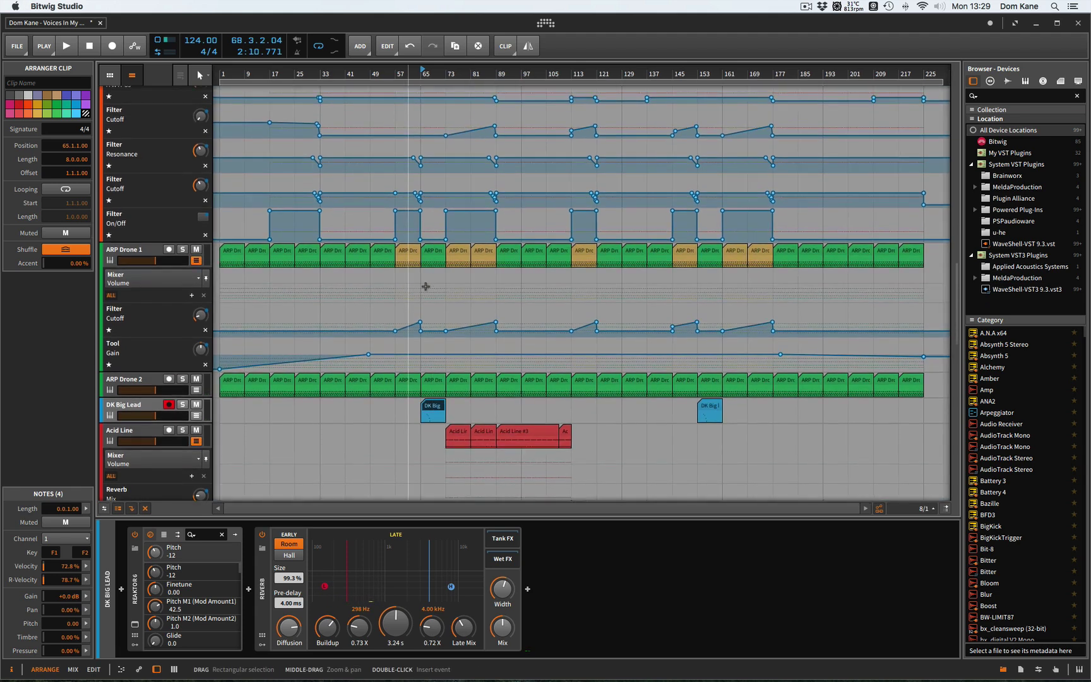
scroll(454, 265, "up", 2)
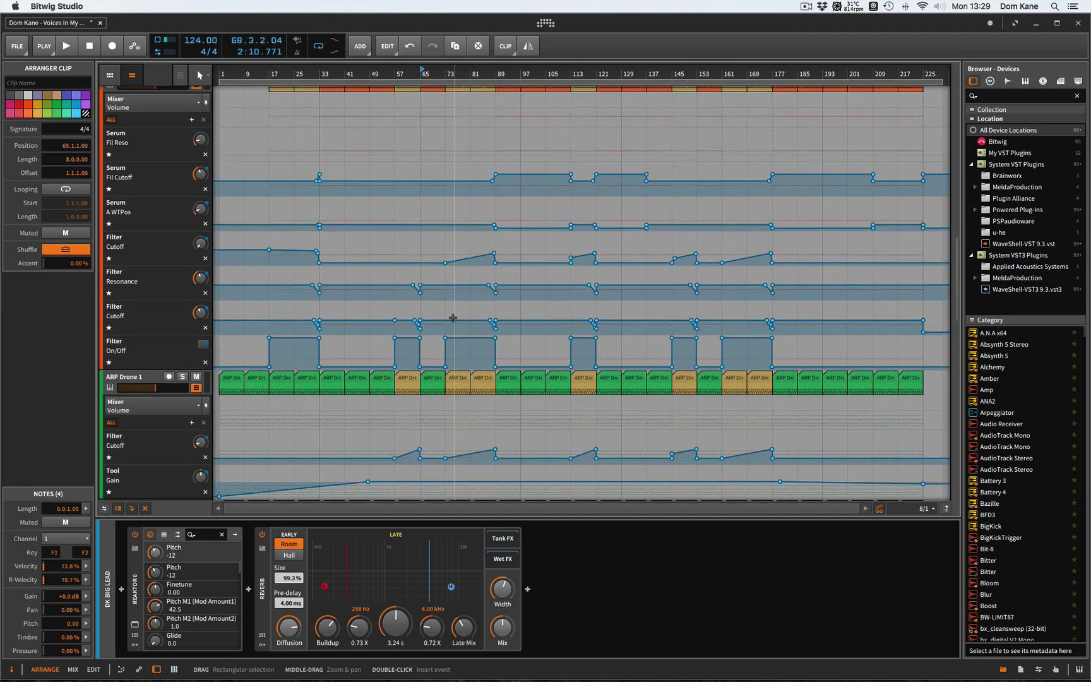
scroll(452, 379, "down", 9)
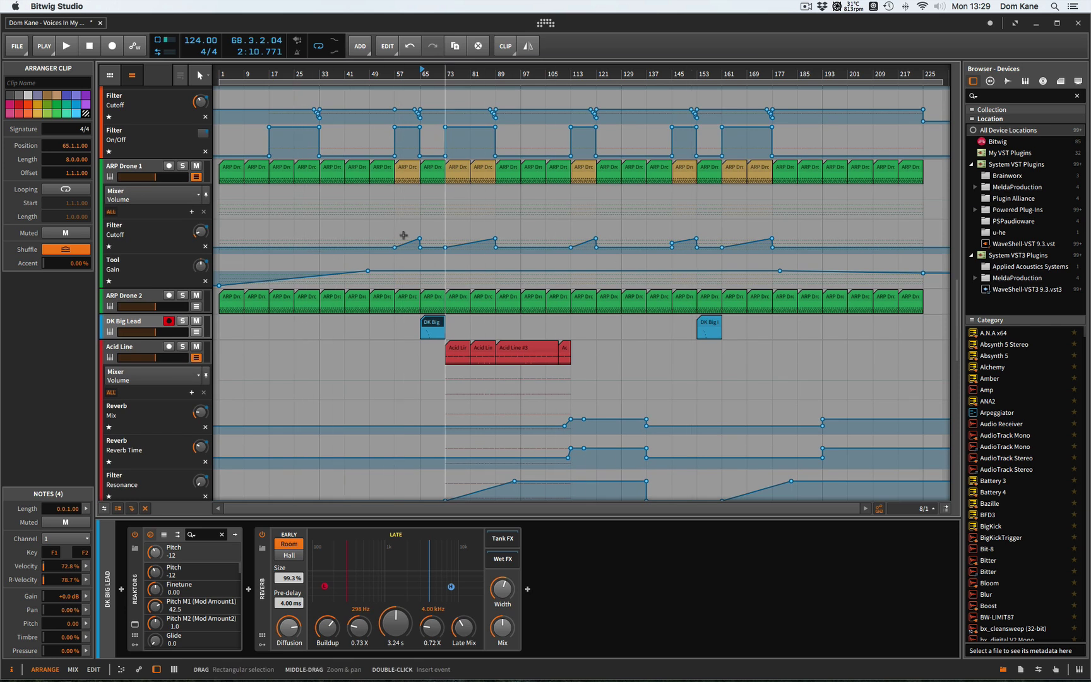
left_click(405, 167)
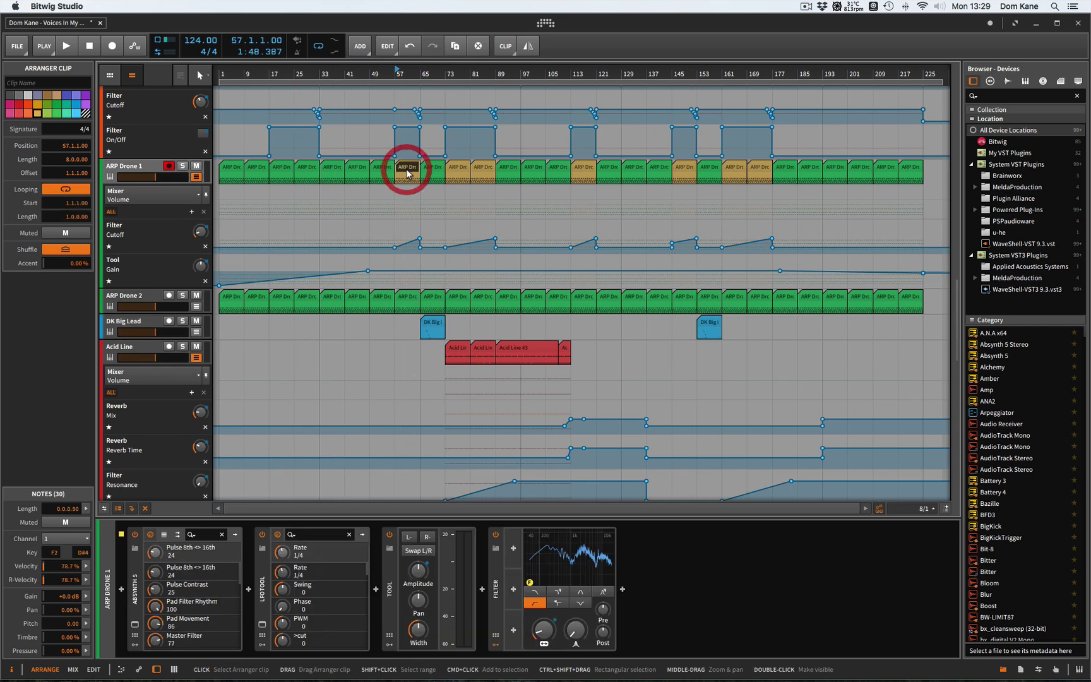
left_click(184, 169)
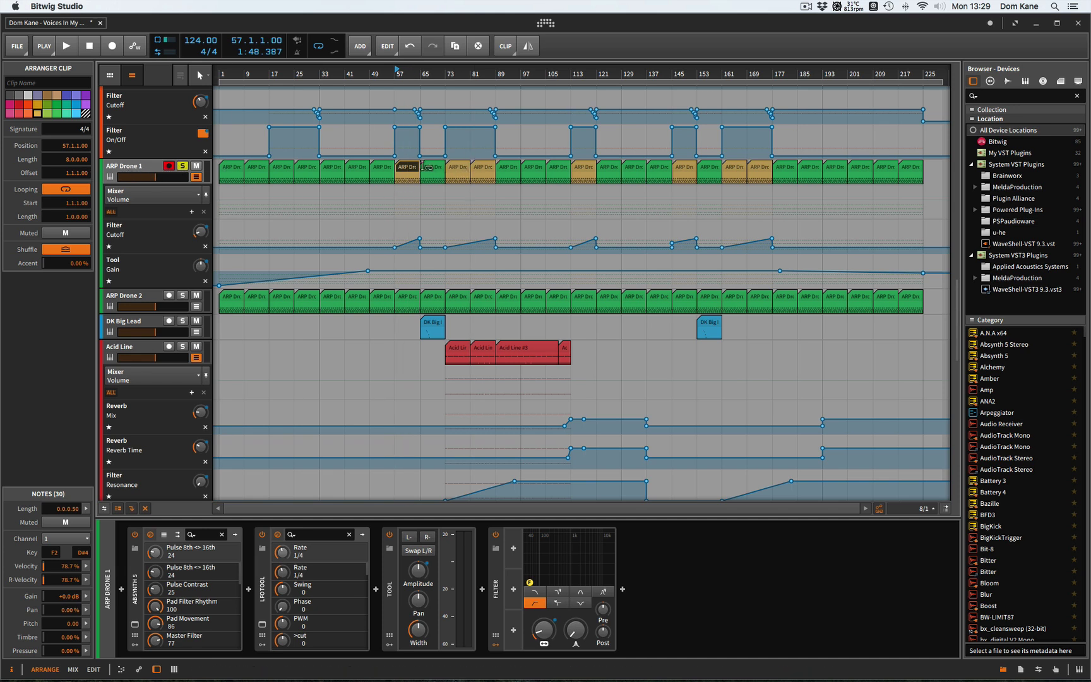
key("space")
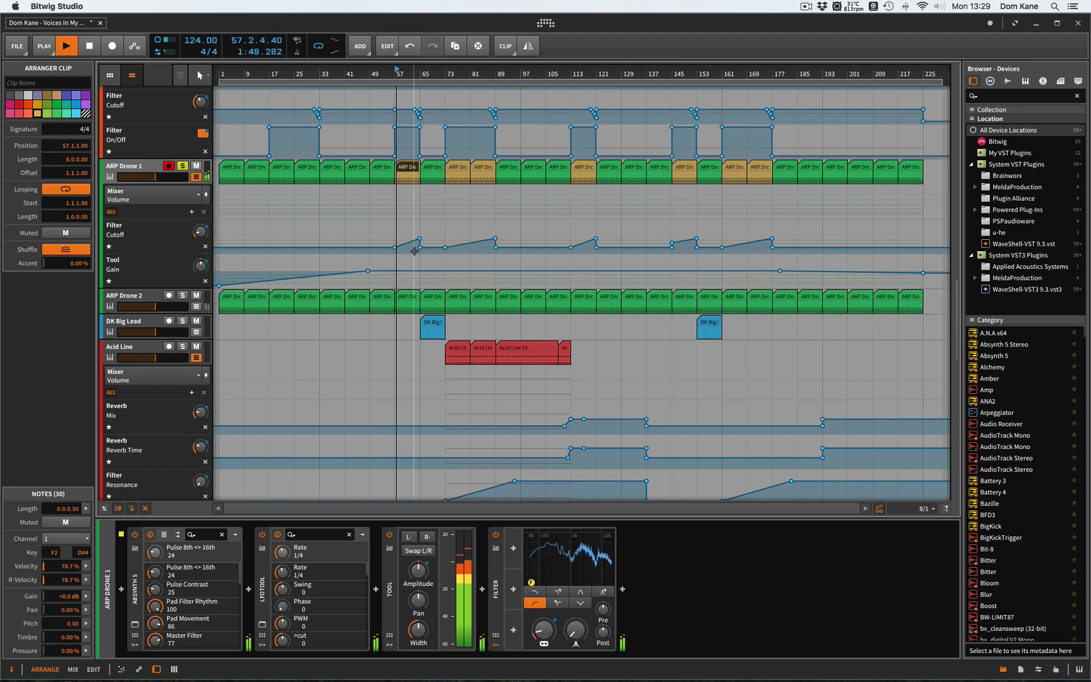
key("space")
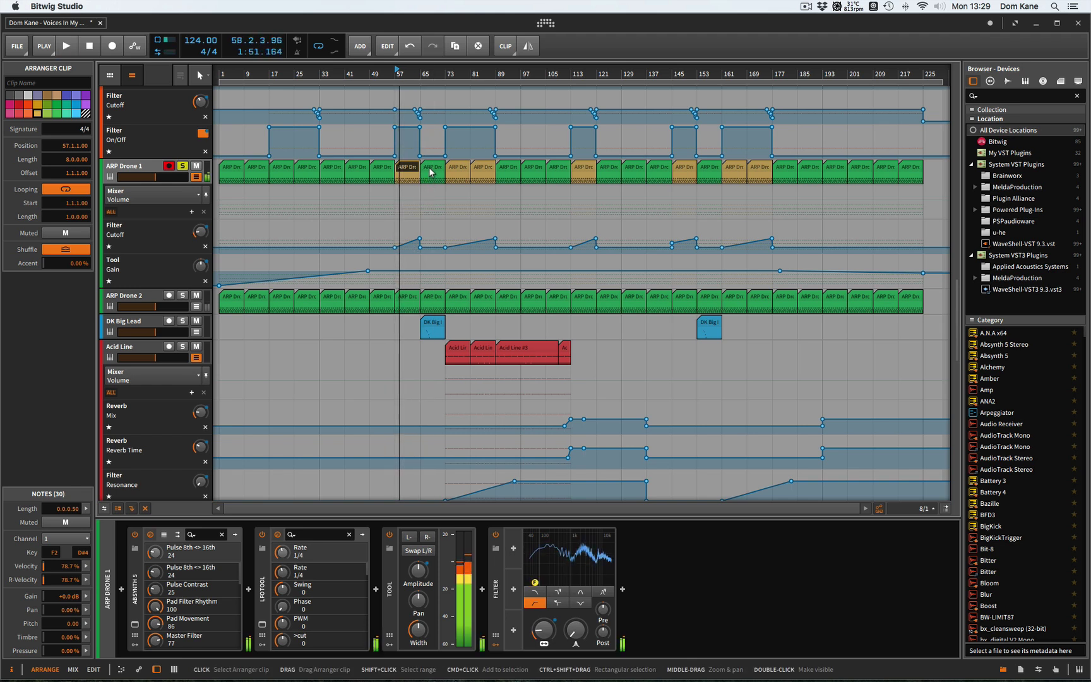
Briefly play the soloed ARP Drone 1 clip at bar 65 for comparison
left_click(431, 167)
key("space")
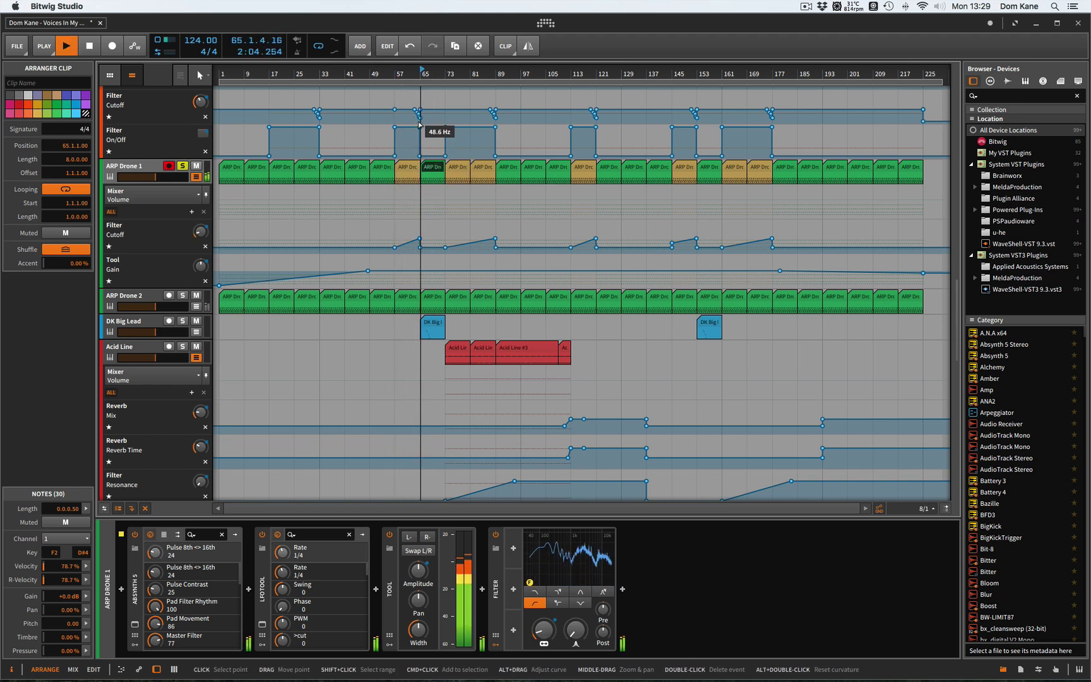
key("space")
Switch the solo from ARP Drone 1 to ARP Drone 2, audition it from bar 65, then stop and unsolo it
left_click(182, 295)
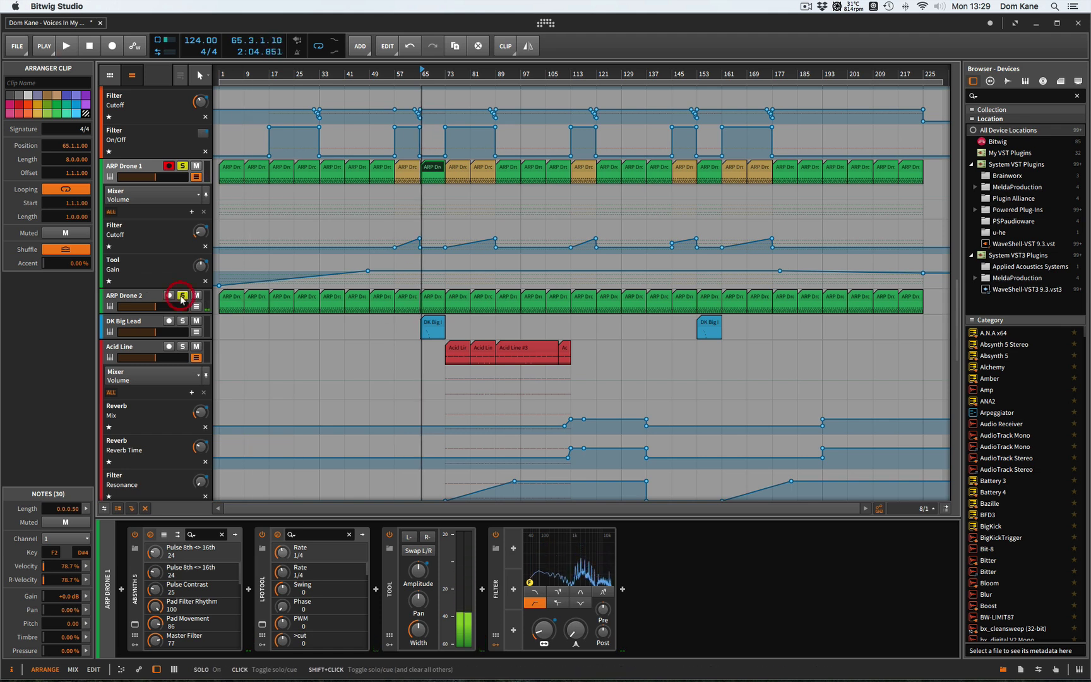
left_click(183, 166)
key("space")
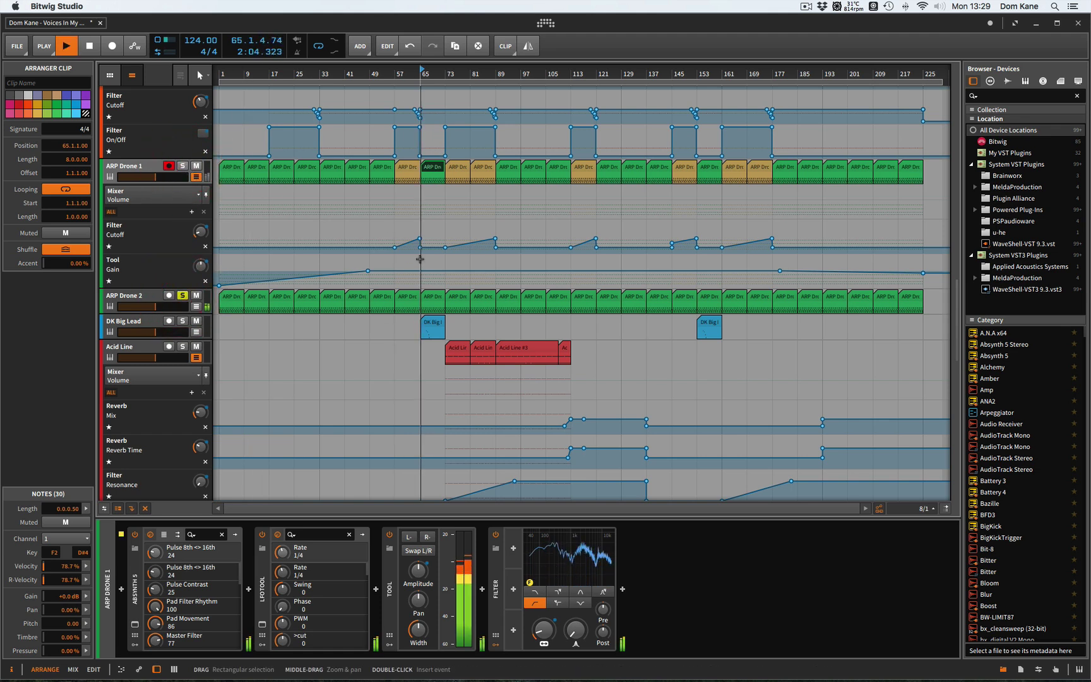
key("space")
left_click(183, 294)
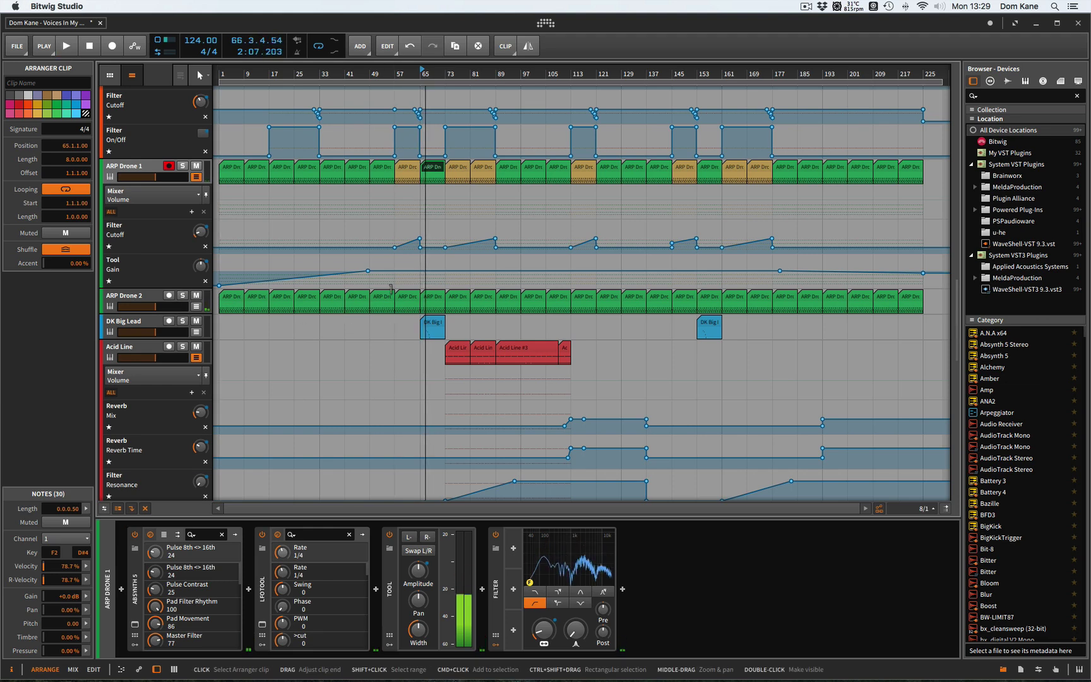
Play the Bass #7 clip at bar 65 with the Bass track soloed, then stop and unsolo it
scroll(389, 287, "up", 5)
scroll(391, 292, "up", 15)
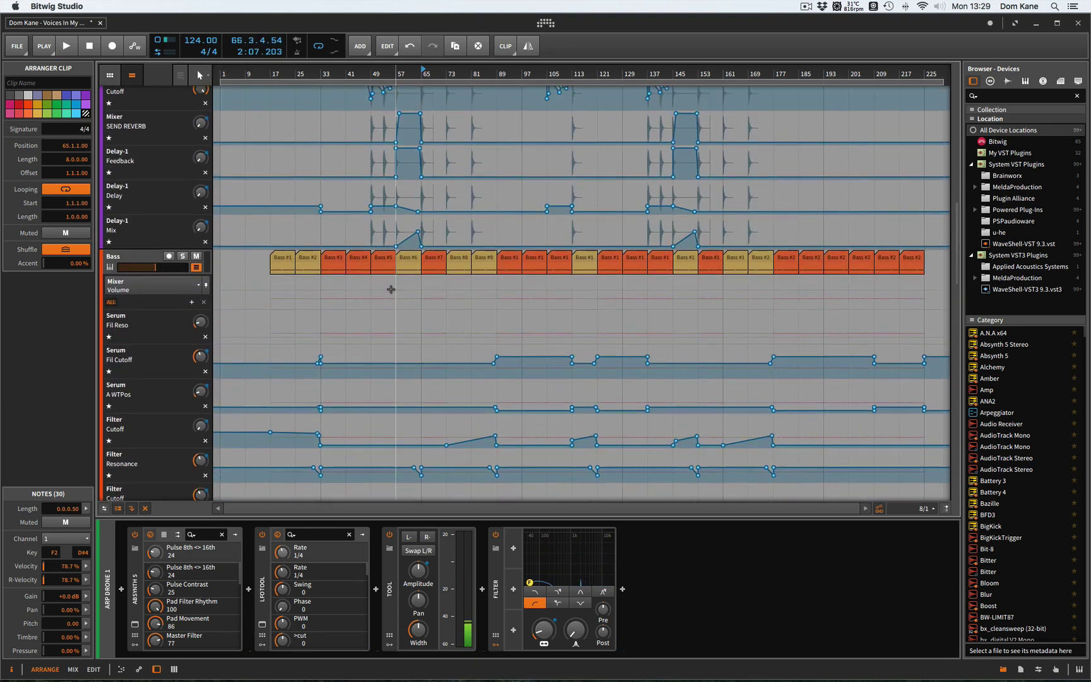
scroll(391, 292, "up", 3)
scroll(404, 329, "down", 10)
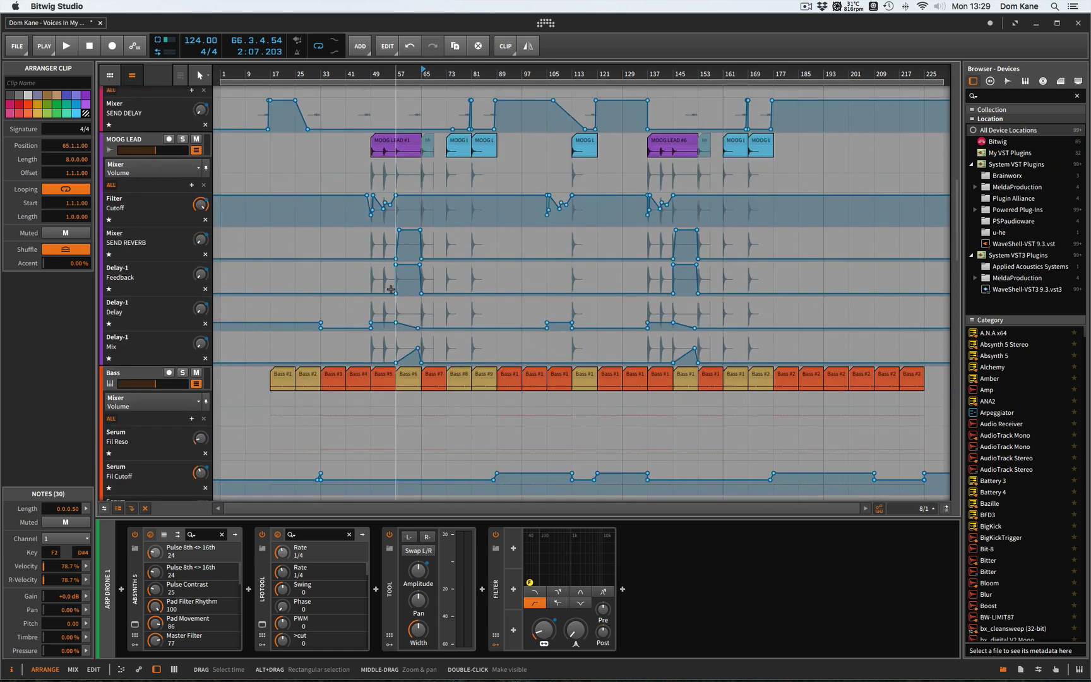
left_click(429, 337)
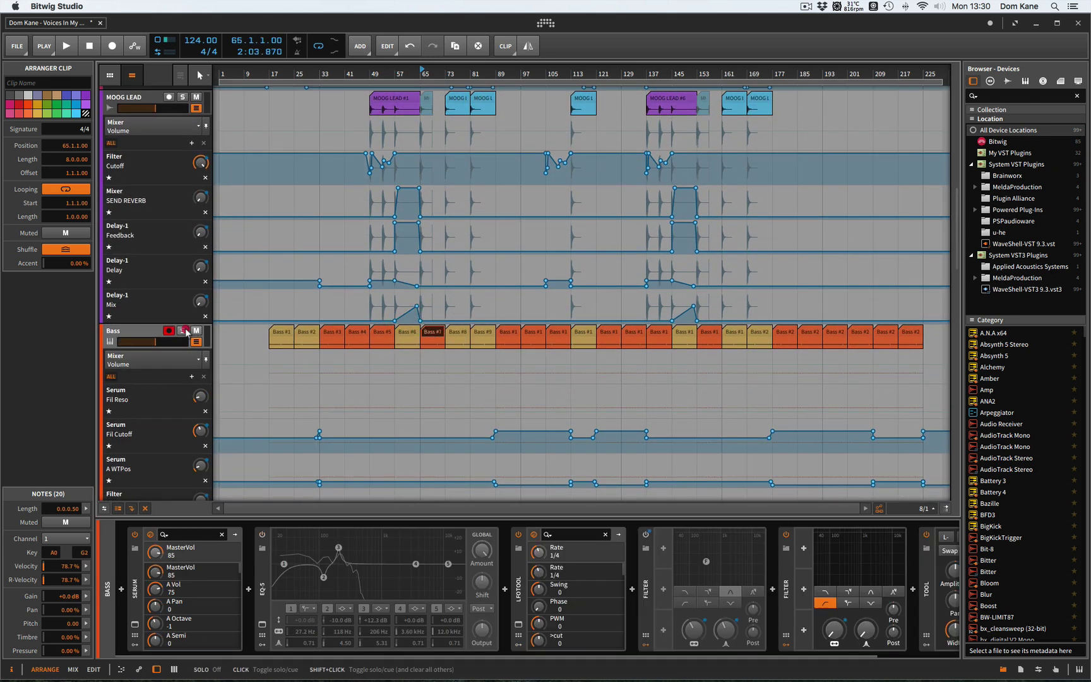
left_click(182, 330)
key("space")
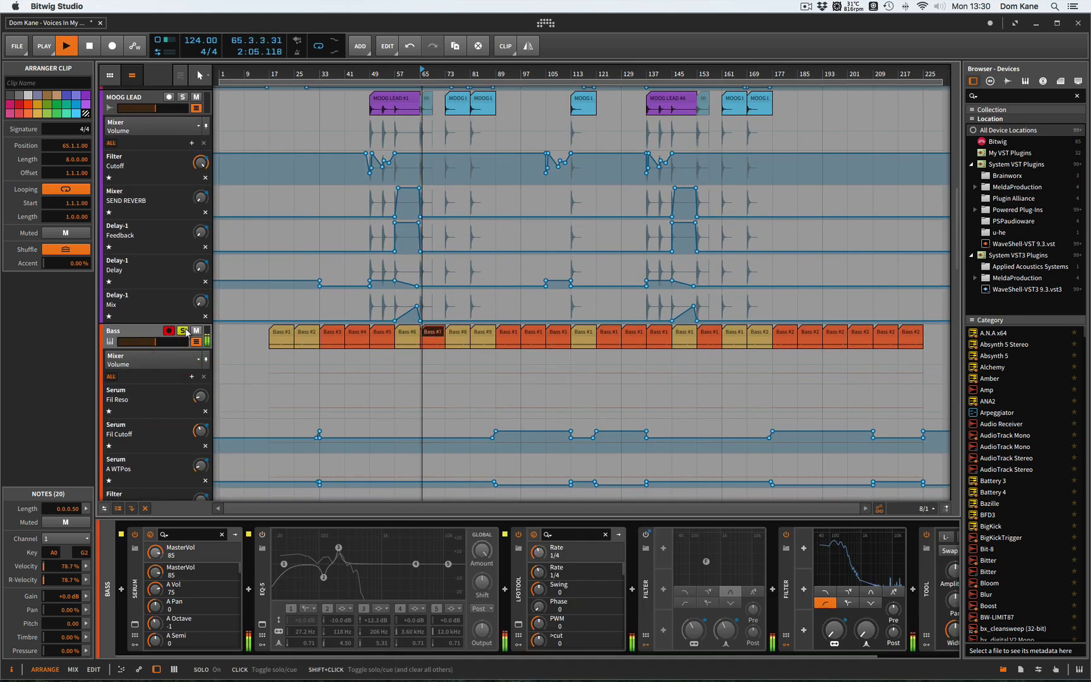
key("space")
left_click(182, 330)
Solo the PercLoop track and audition its Hats Bounce clips from bar 73 and from bar 65
scroll(452, 339, "up", 10)
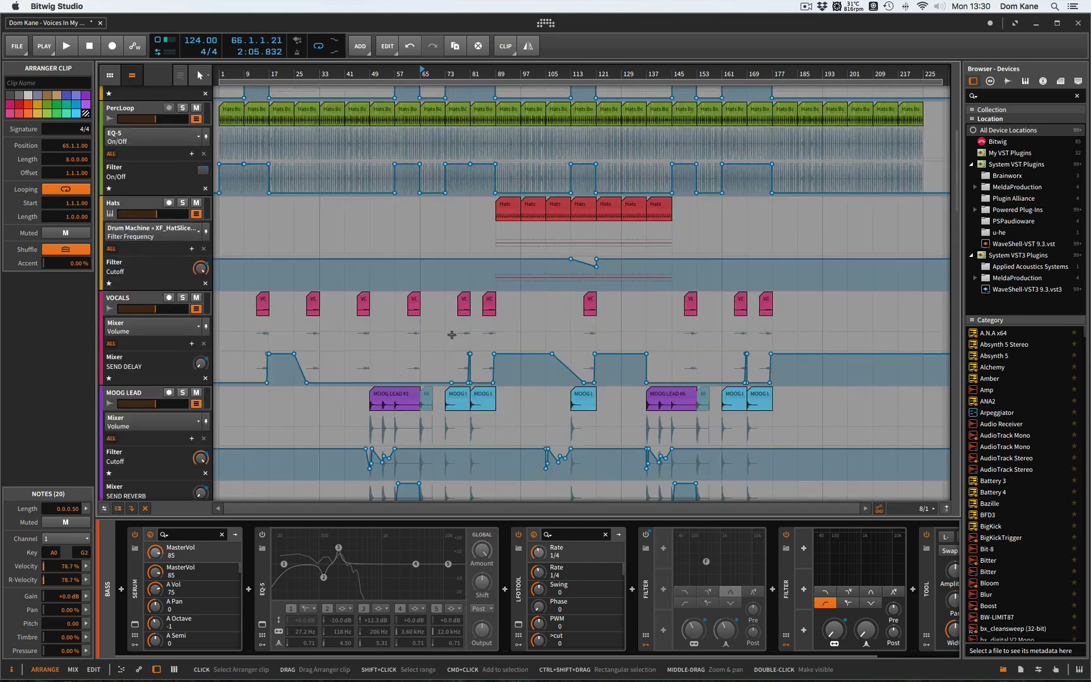
left_click(483, 341)
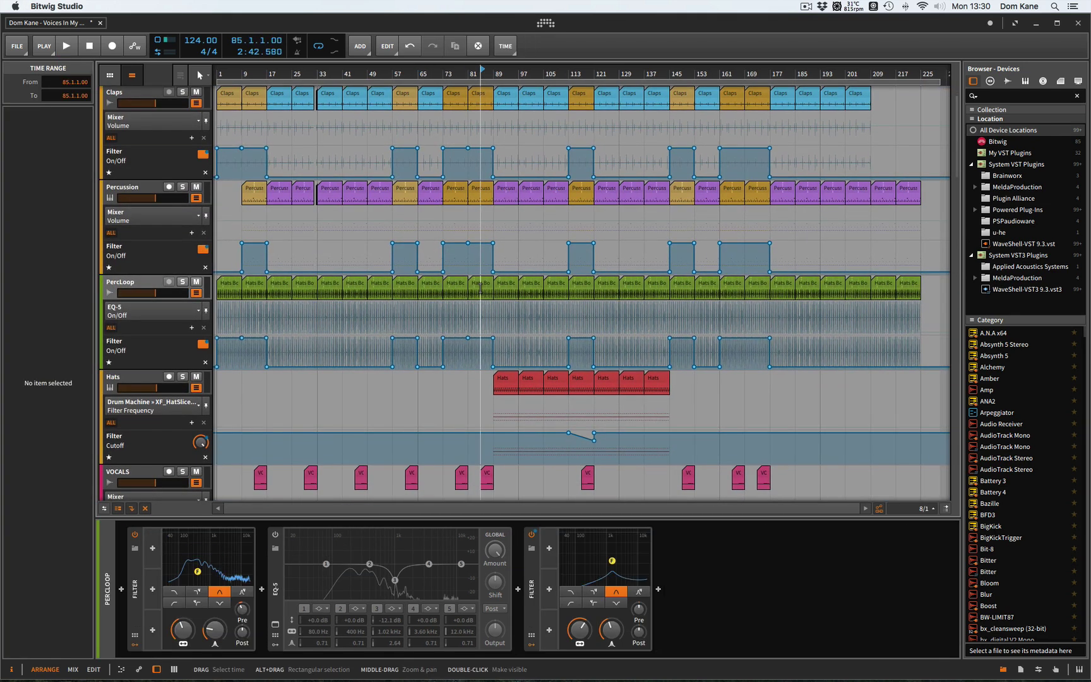
left_click(464, 282)
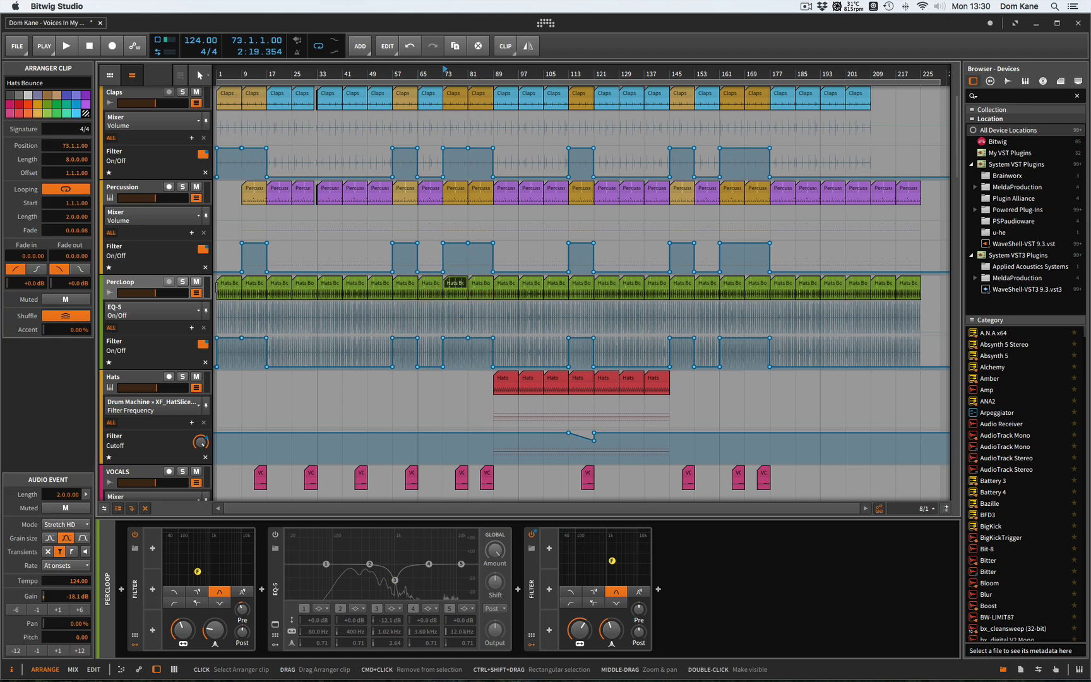
key("space")
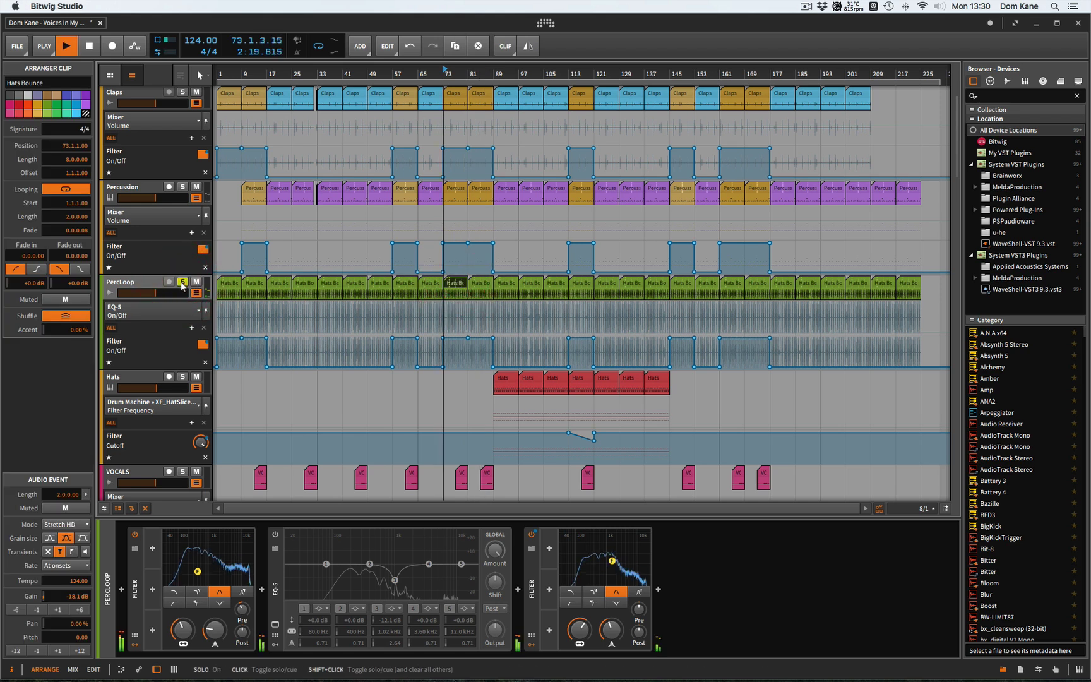
left_click(431, 284)
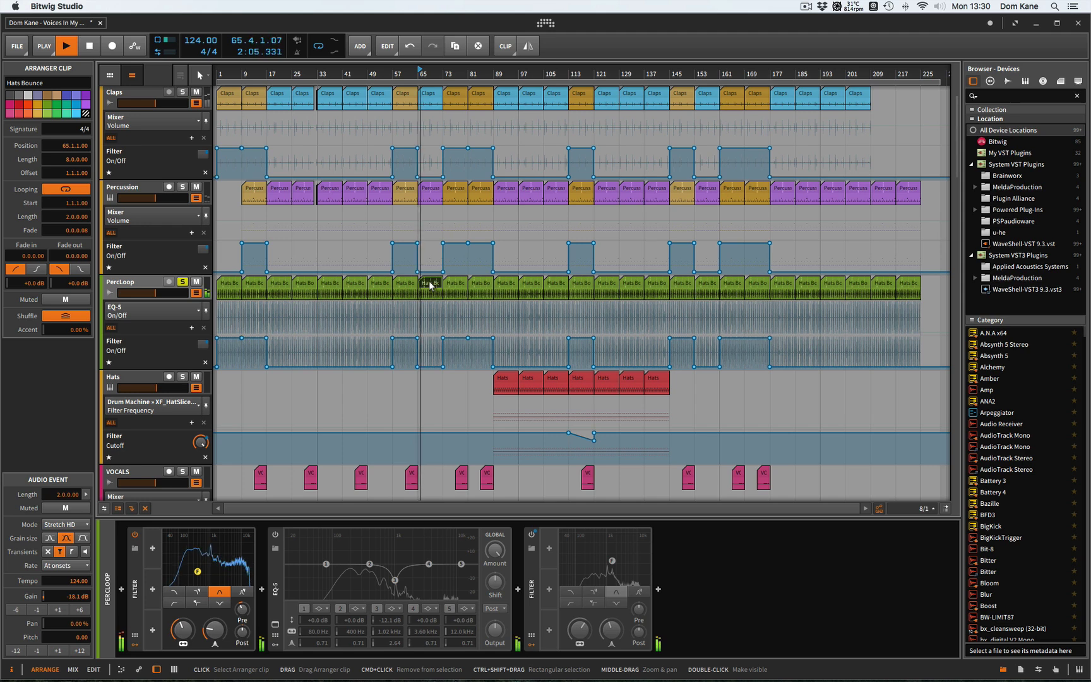
Switch the solo from PercLoop to Percussion and audition the Percussion clip at bar 65
key("space")
left_click(181, 285)
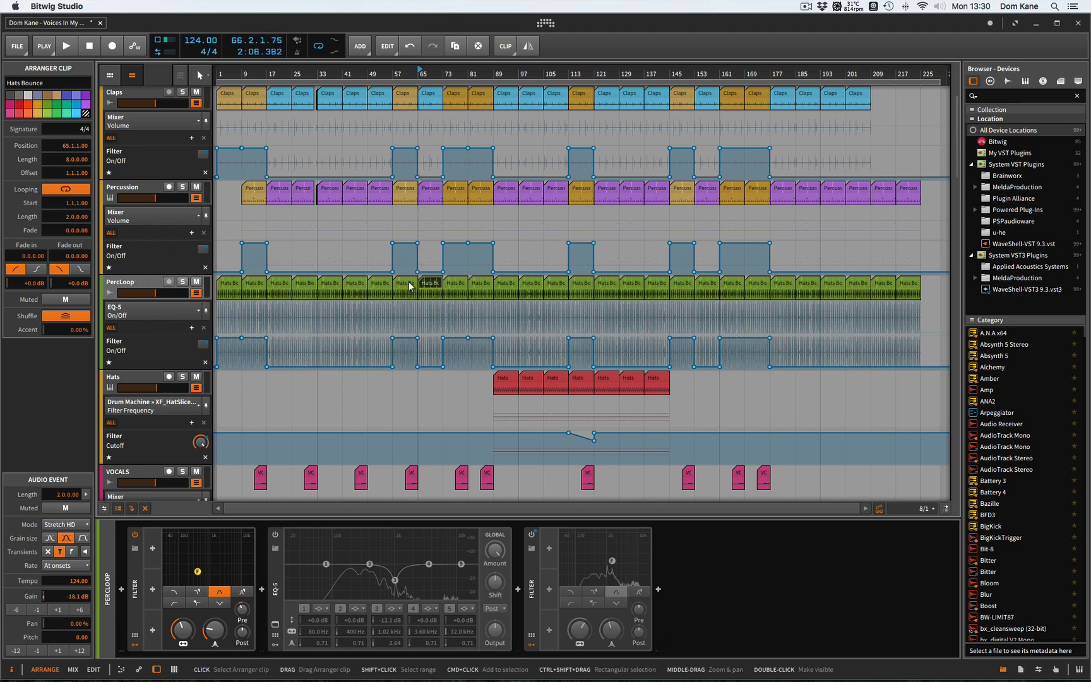
scroll(409, 282, "up", 5)
left_click(432, 355)
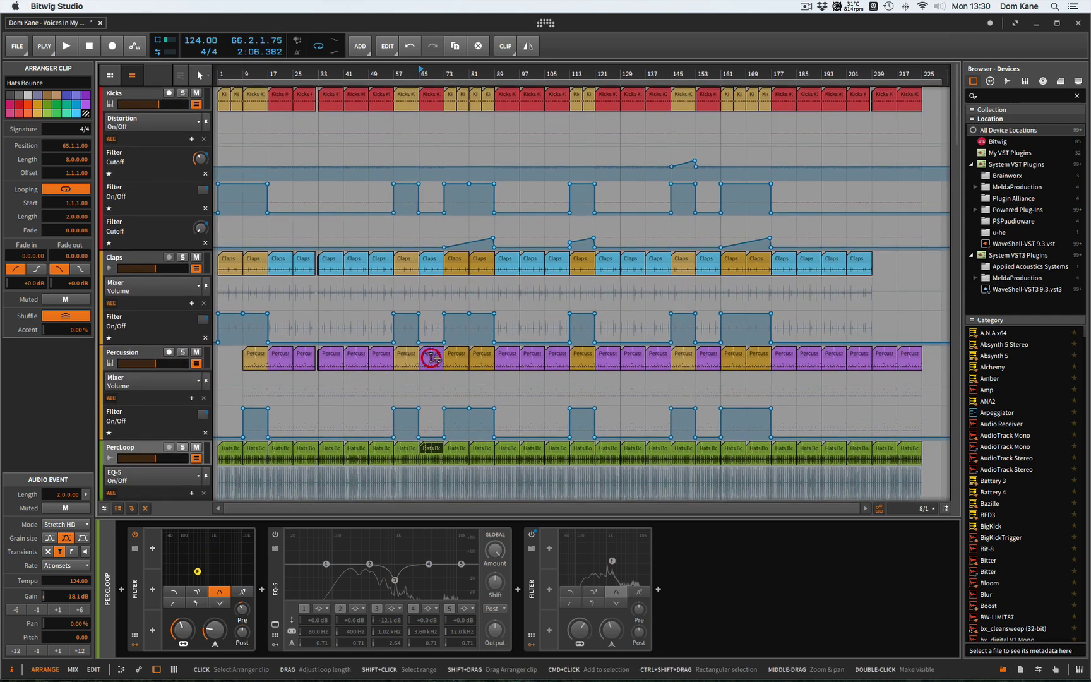
left_click(183, 353)
key("space")
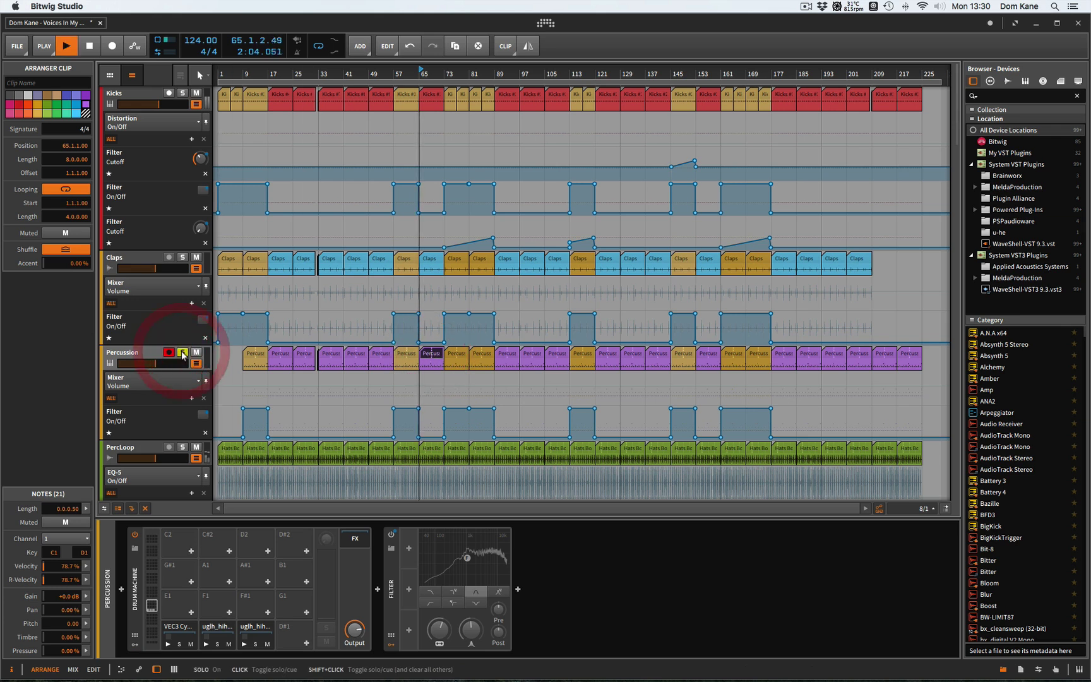
Audition the soloed Percussion clip at bar 57, then stop playback and unsolo the track
left_click(384, 358)
left_click(409, 360)
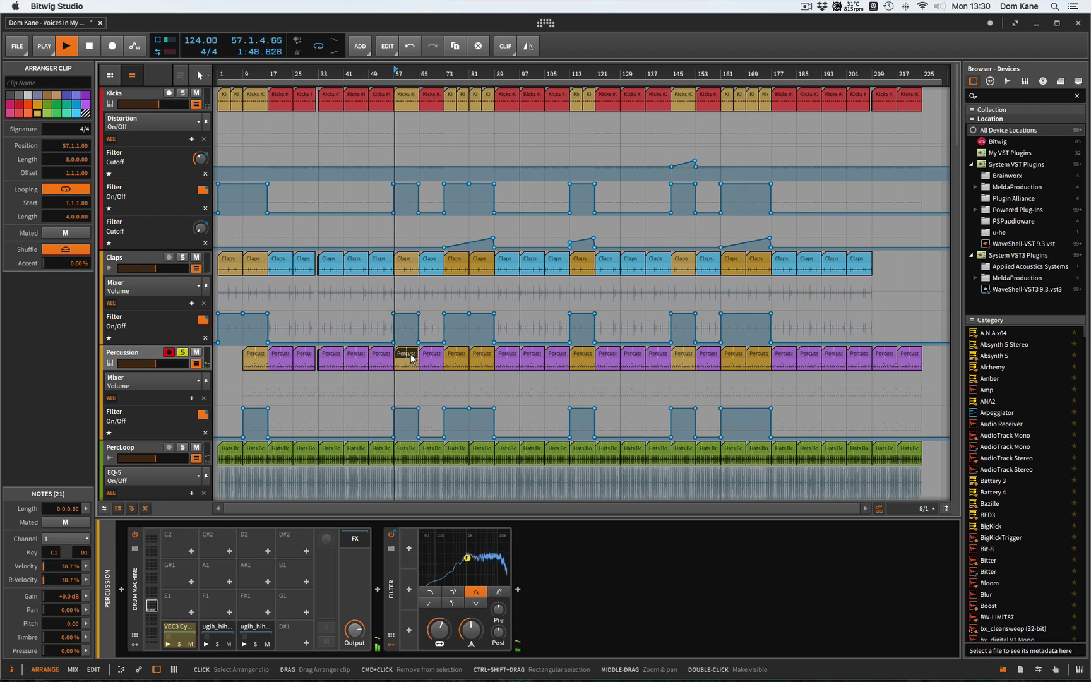
key("space")
left_click(183, 352)
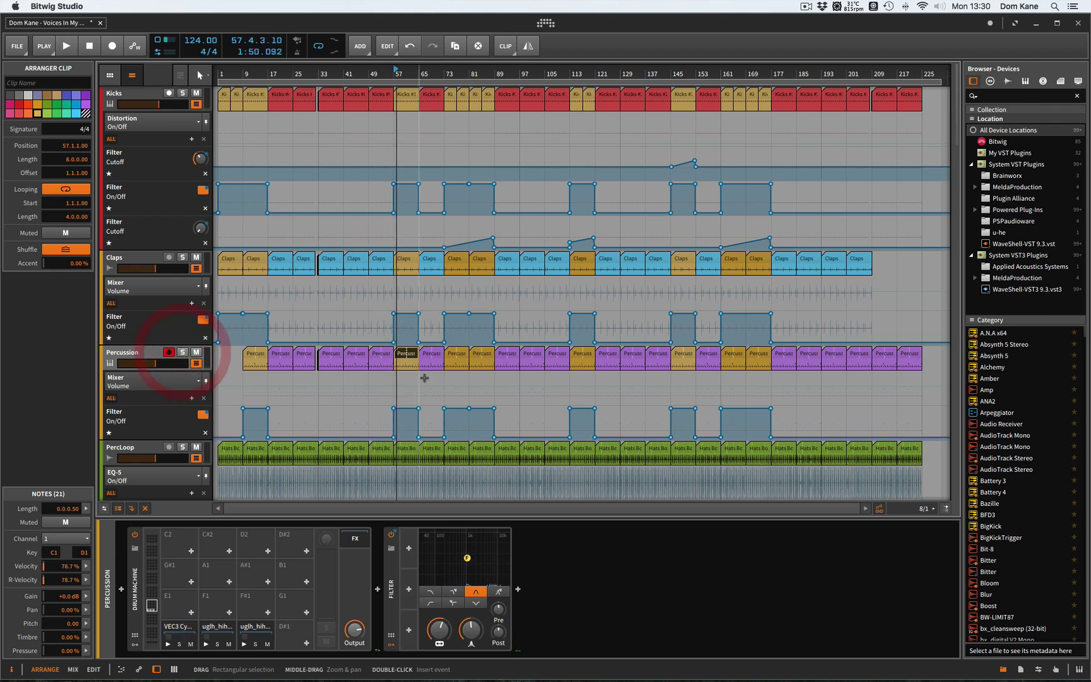
Examine the clips and automation lanes across the arrangement from Kicks down to Arpish and back
scroll(458, 249, "left", 1)
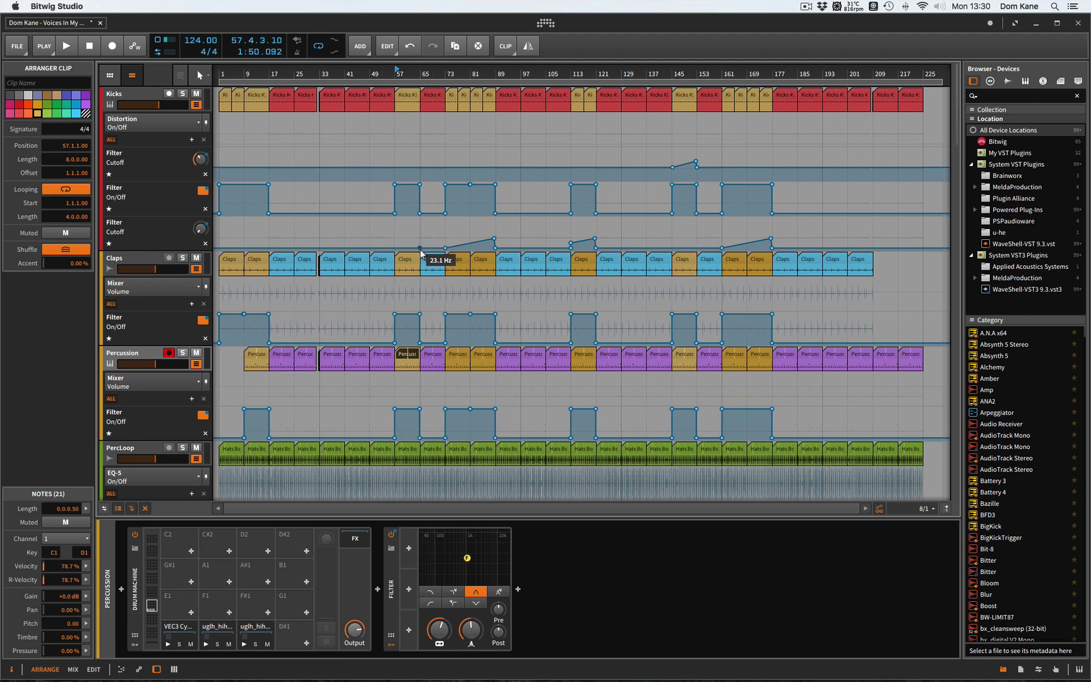
scroll(518, 259, "down", 15)
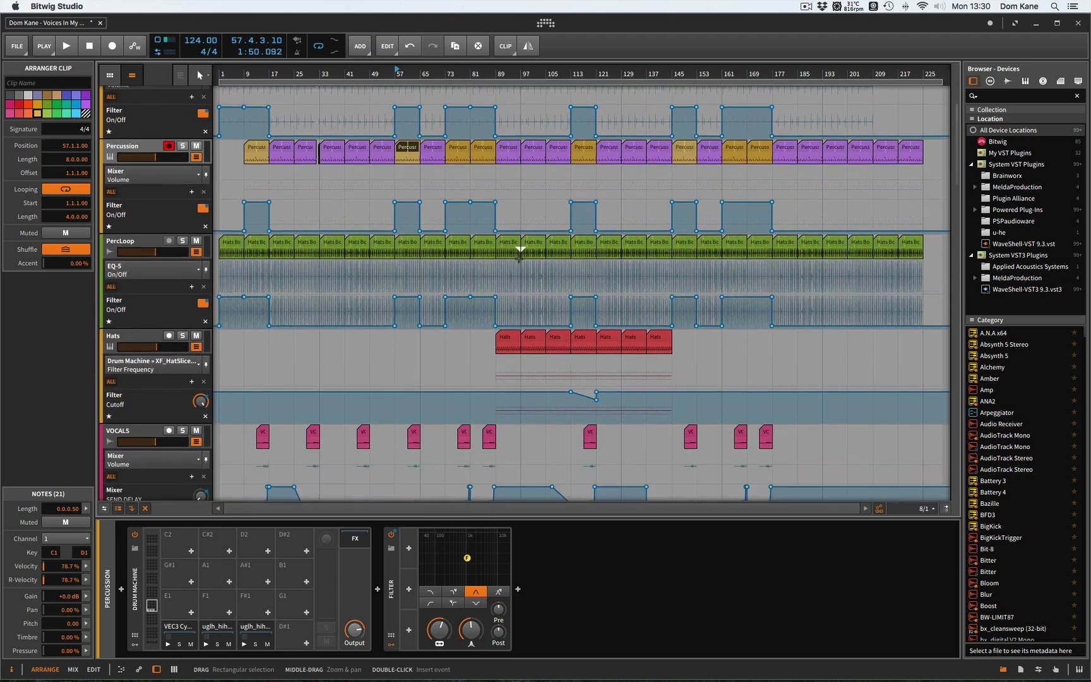
scroll(518, 259, "down", 15)
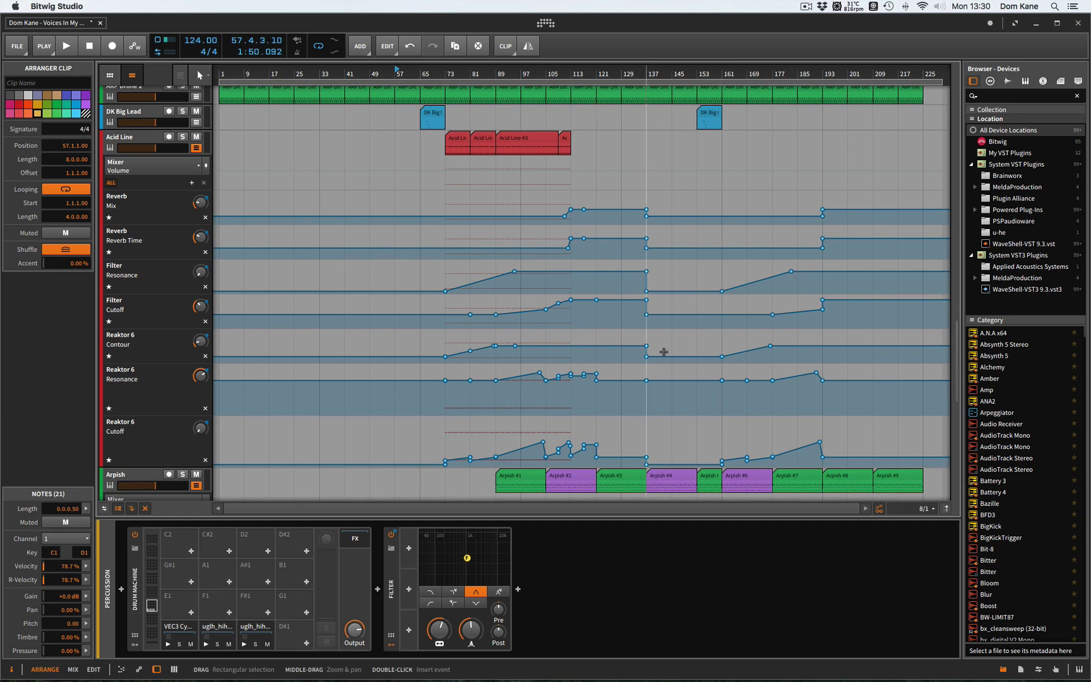
scroll(524, 223, "up", 15)
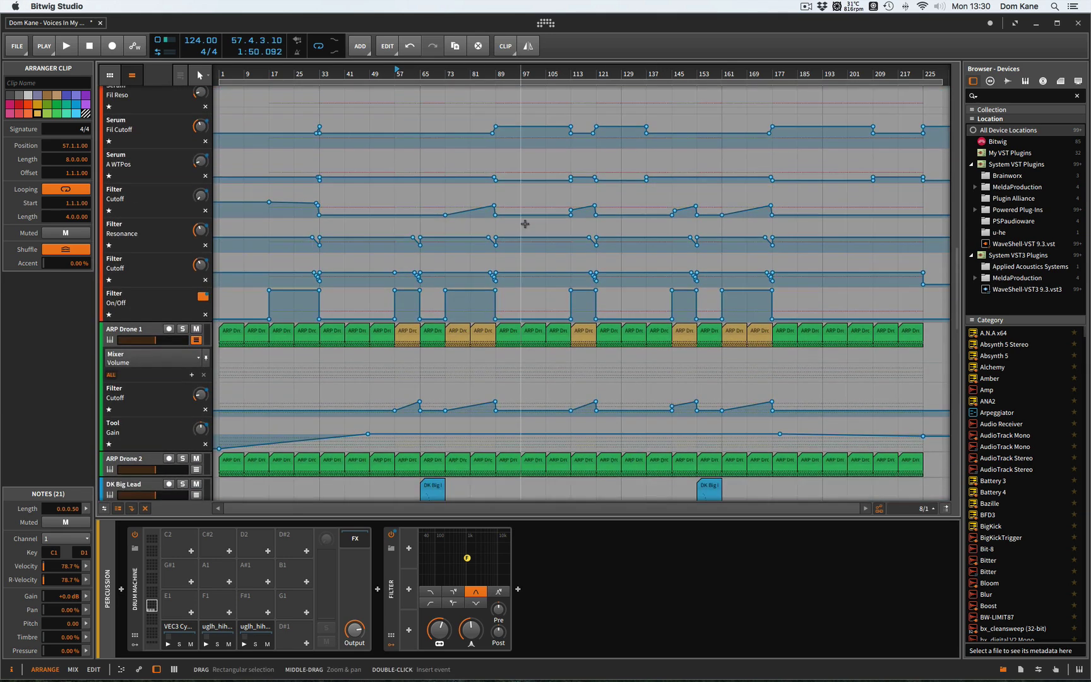
scroll(524, 223, "up", 15)
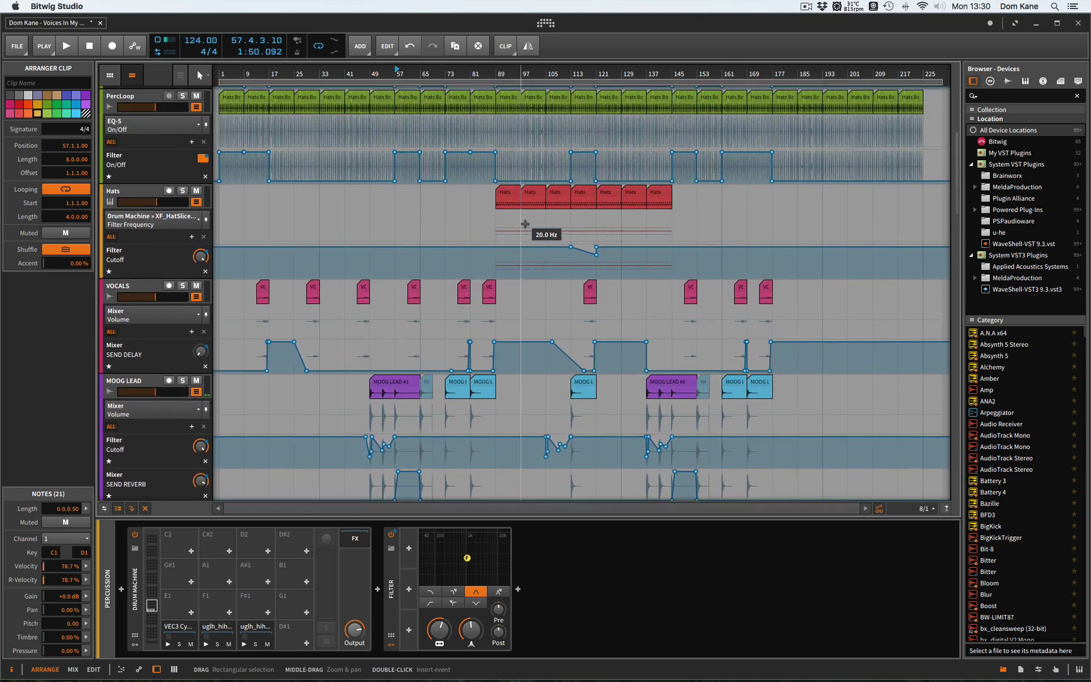
scroll(357, 175, "up", 1)
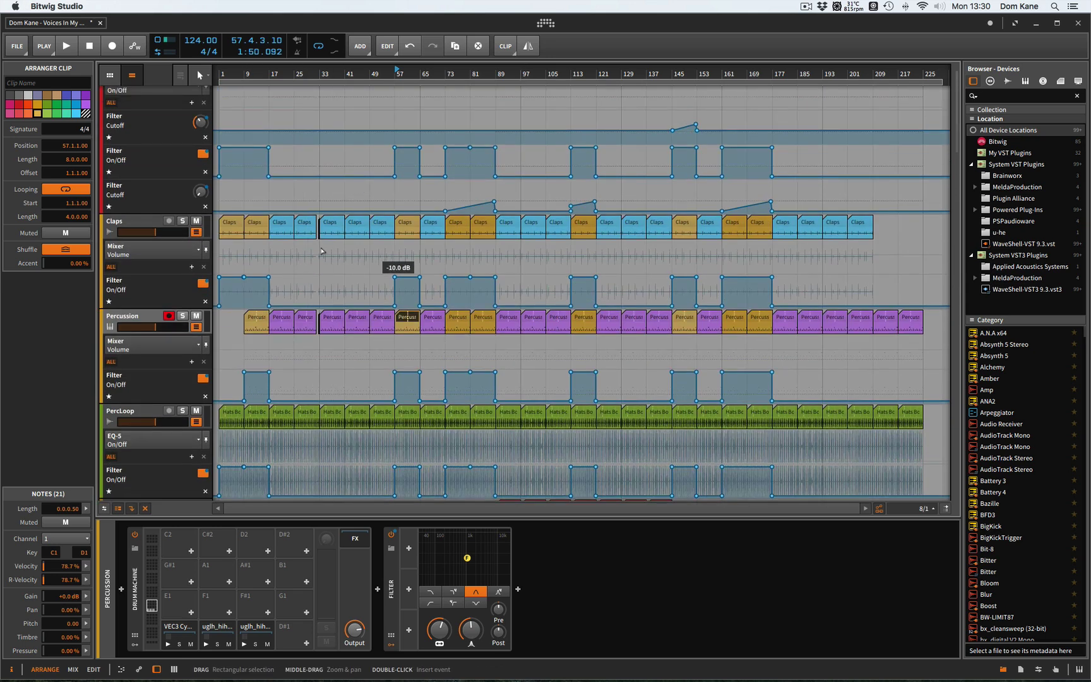
scroll(406, 230, "up", 3)
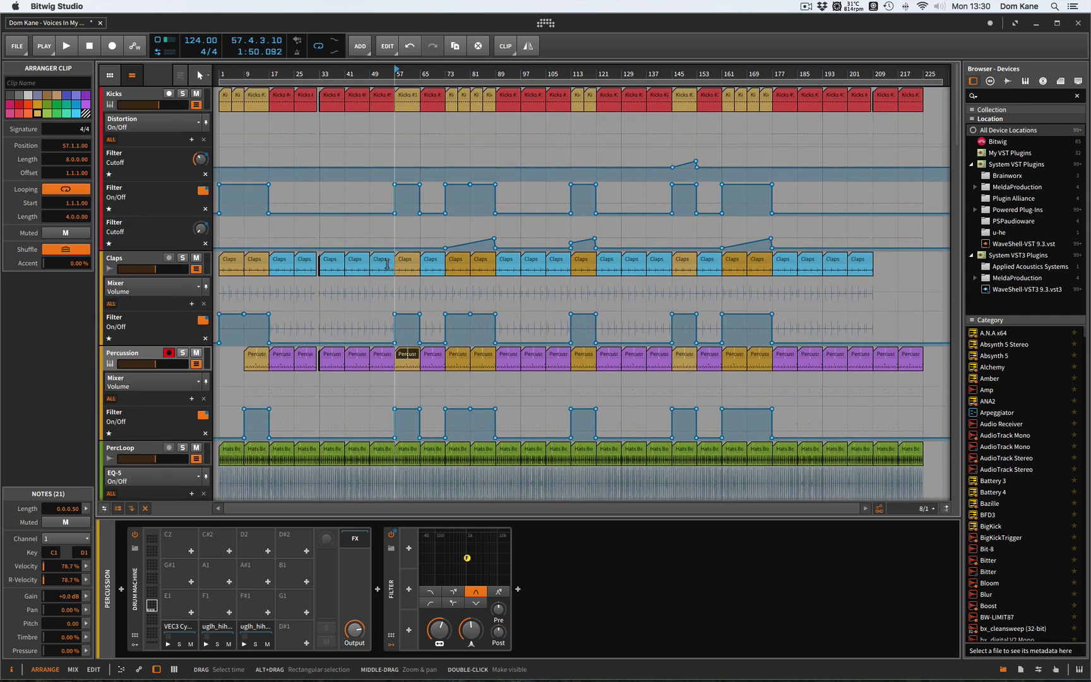
scroll(387, 264, "down", 20)
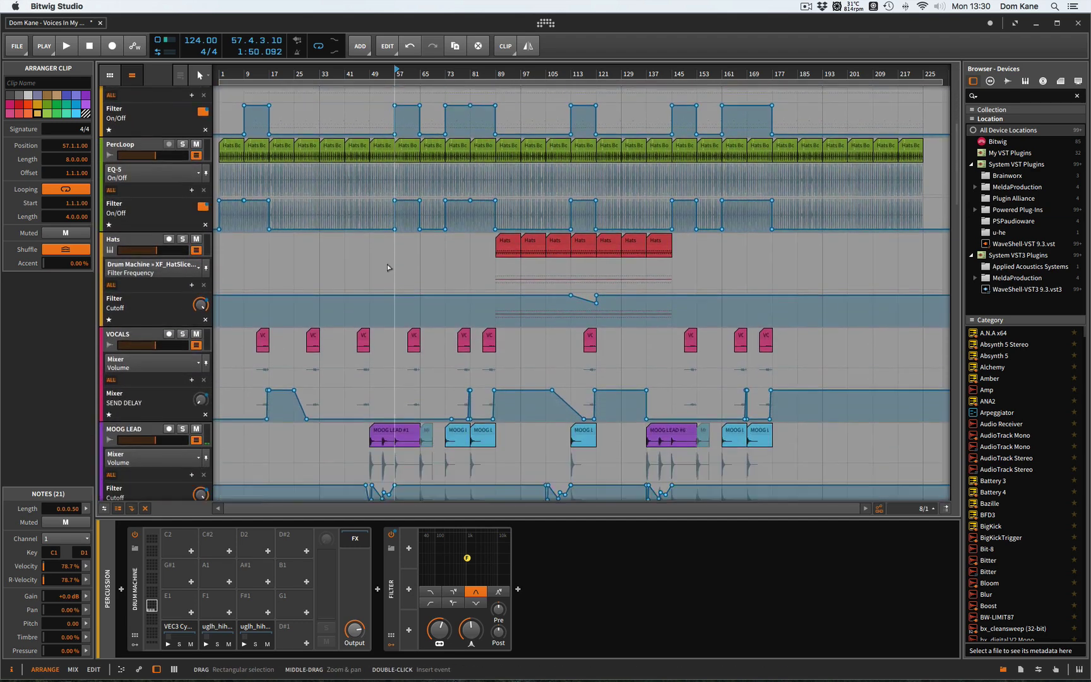
scroll(387, 264, "down", 15)
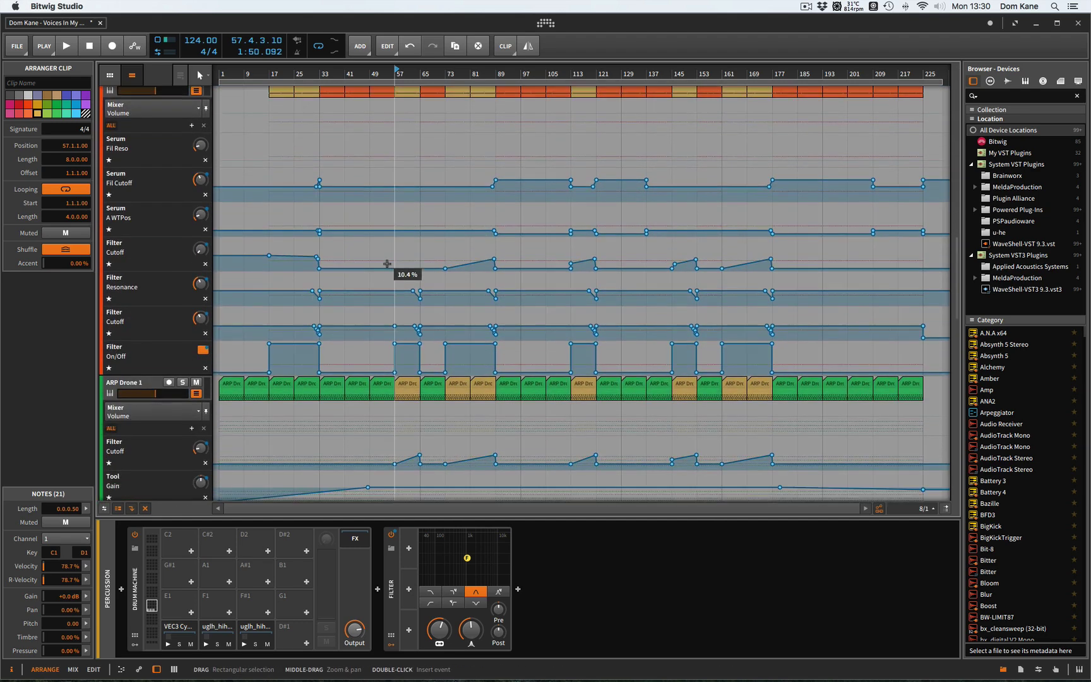
scroll(387, 264, "up", 10)
scroll(387, 264, "up", 20)
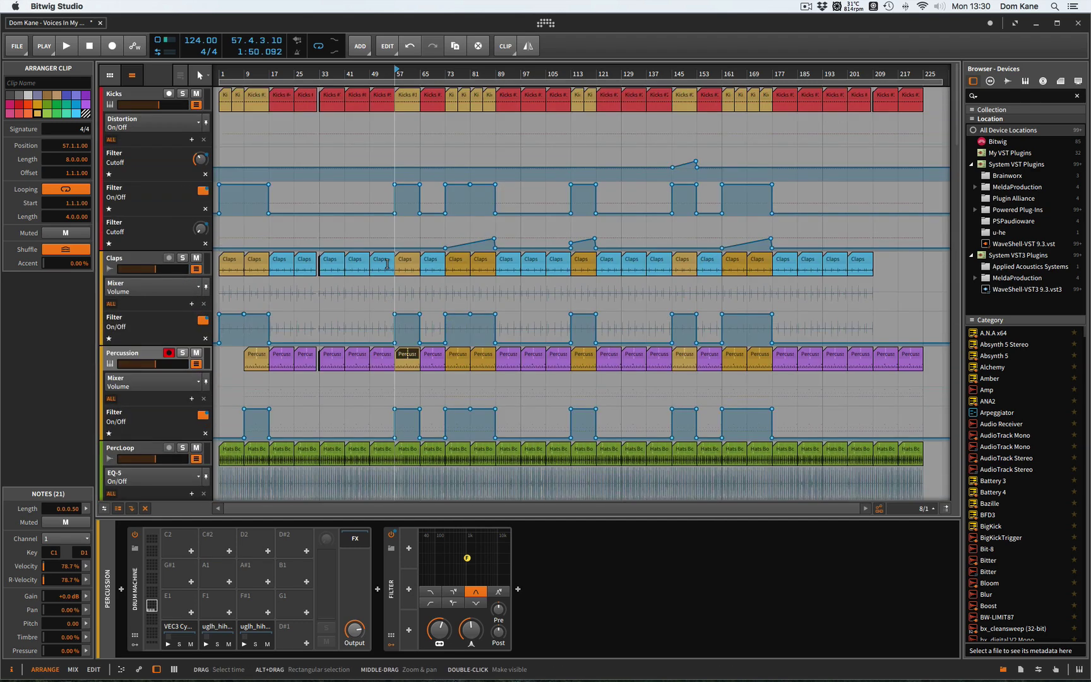
Start an audio export and select every track from Kicks through SEND DELAY, leaving out Master
left_click(226, 93)
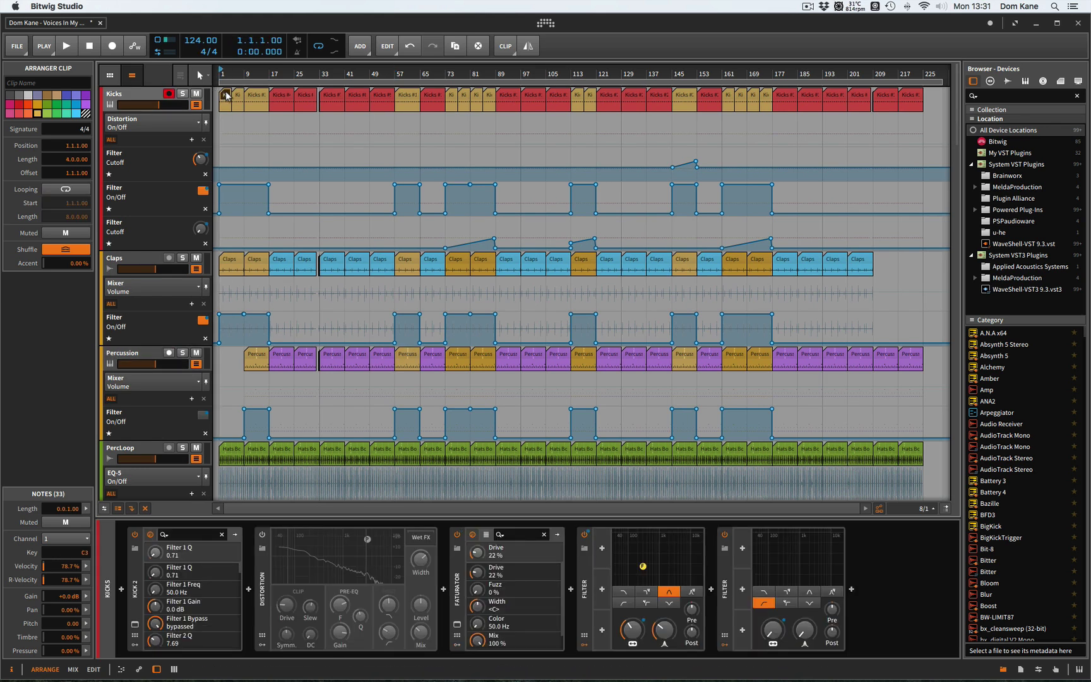
key("super+shift+r")
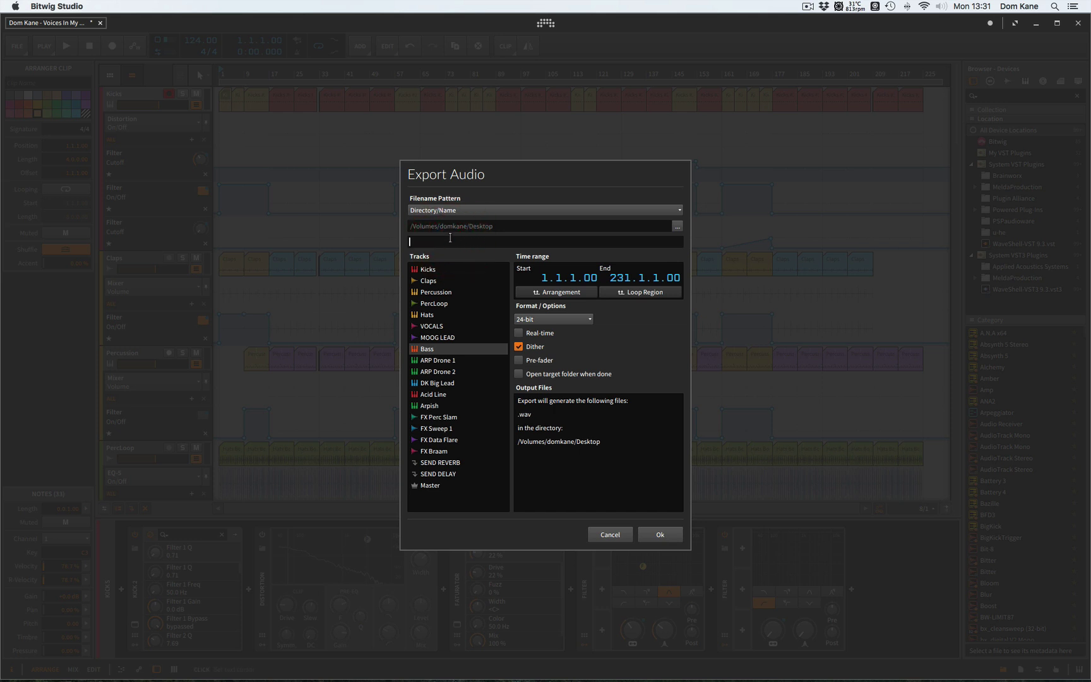
left_click(445, 270)
key("shift+Down")
key("shift+Down")
key("shift+Down")
key("shift+Down")
key("shift+Down")
key("shift+Down")
key("shift+Down")
key("shift+Down")
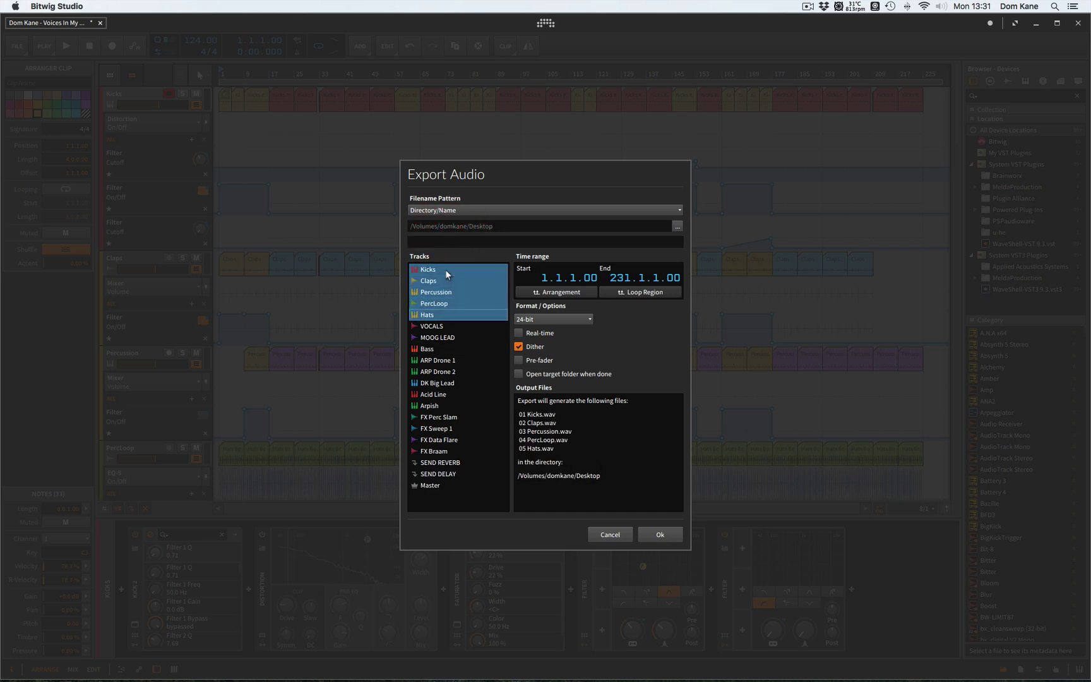
key("shift+Down")
key("shift+Down")
key("shift+Down")
key("shift+Down")
key("shift+Down")
key("shift+Down")
key("shift+Down")
key("shift+Down")
key("shift+Down")
key("shift+Down")
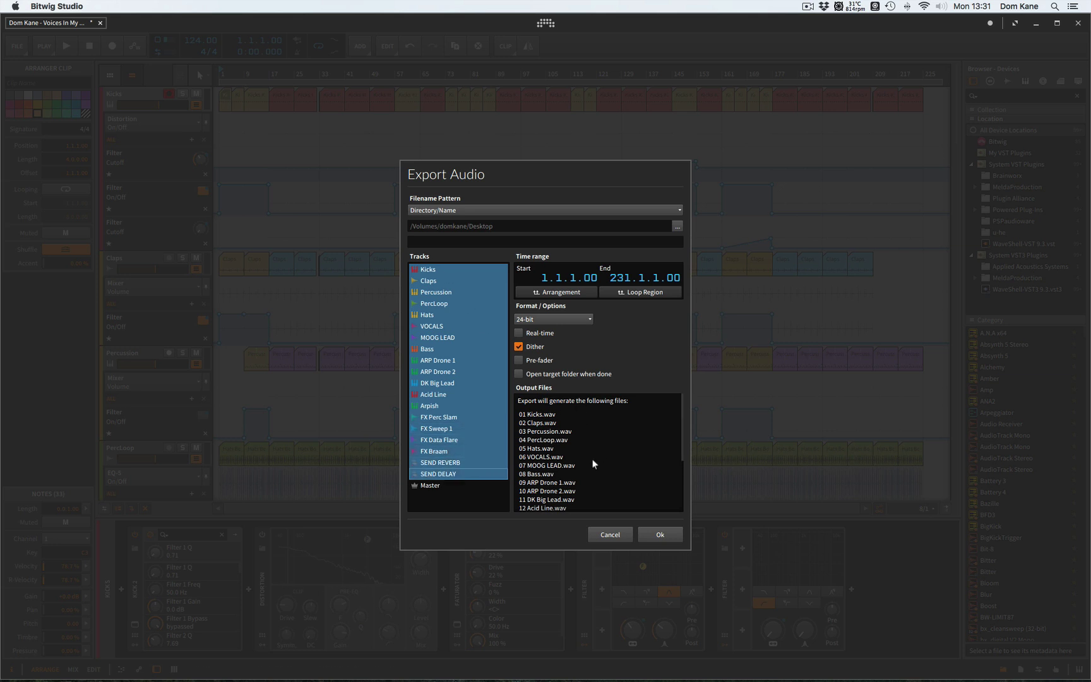
Review the list of output files and start exporting the selected tracks as separate WAV files
scroll(591, 458, "down", 5)
scroll(591, 459, "up", 5)
scroll(592, 458, "down", 5)
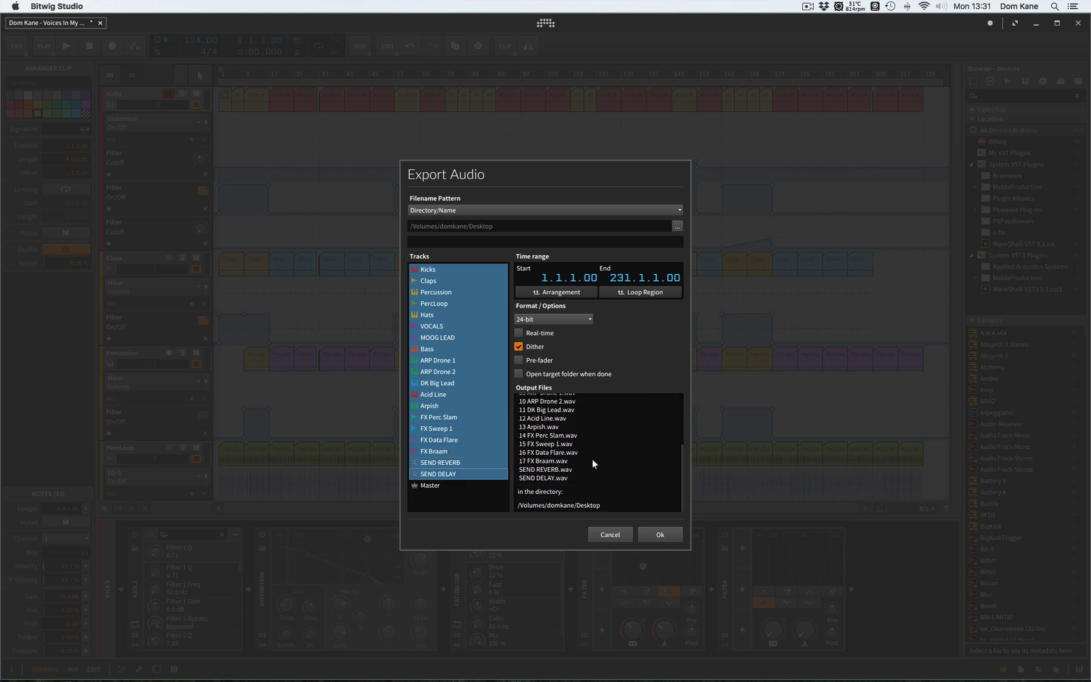
scroll(591, 458, "up", 5)
scroll(592, 459, "down", 4)
left_click(656, 535)
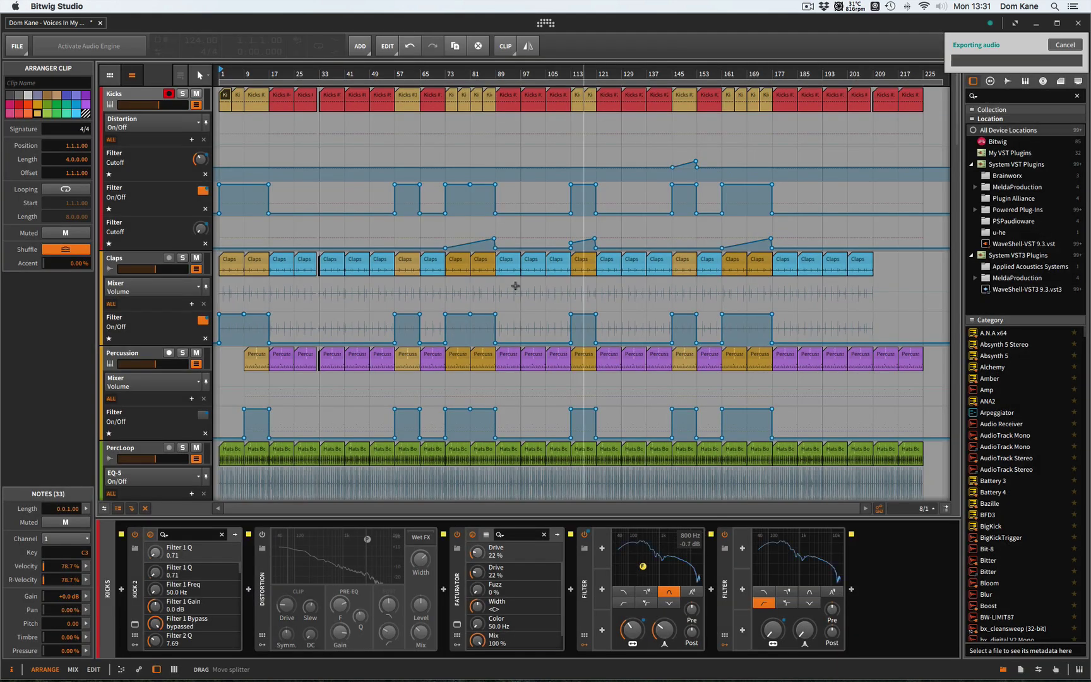